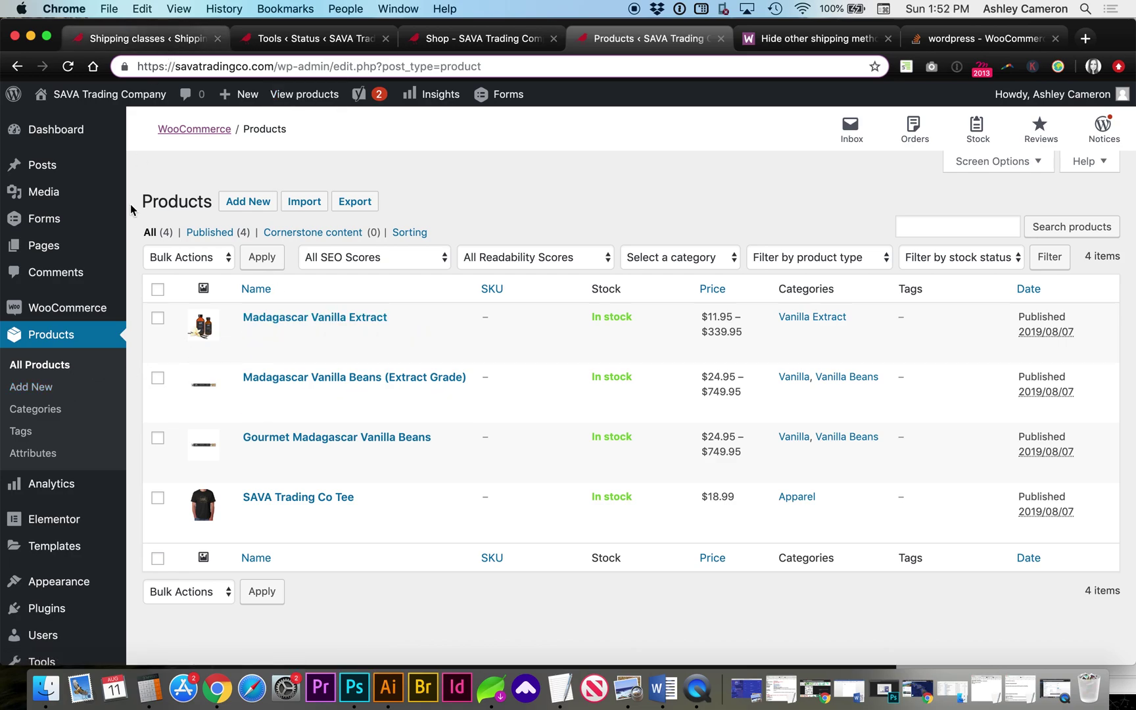
Step: From the Products list, bring up the WooCommerce sidebar submenu to reach Settings
mouse_move(76, 307)
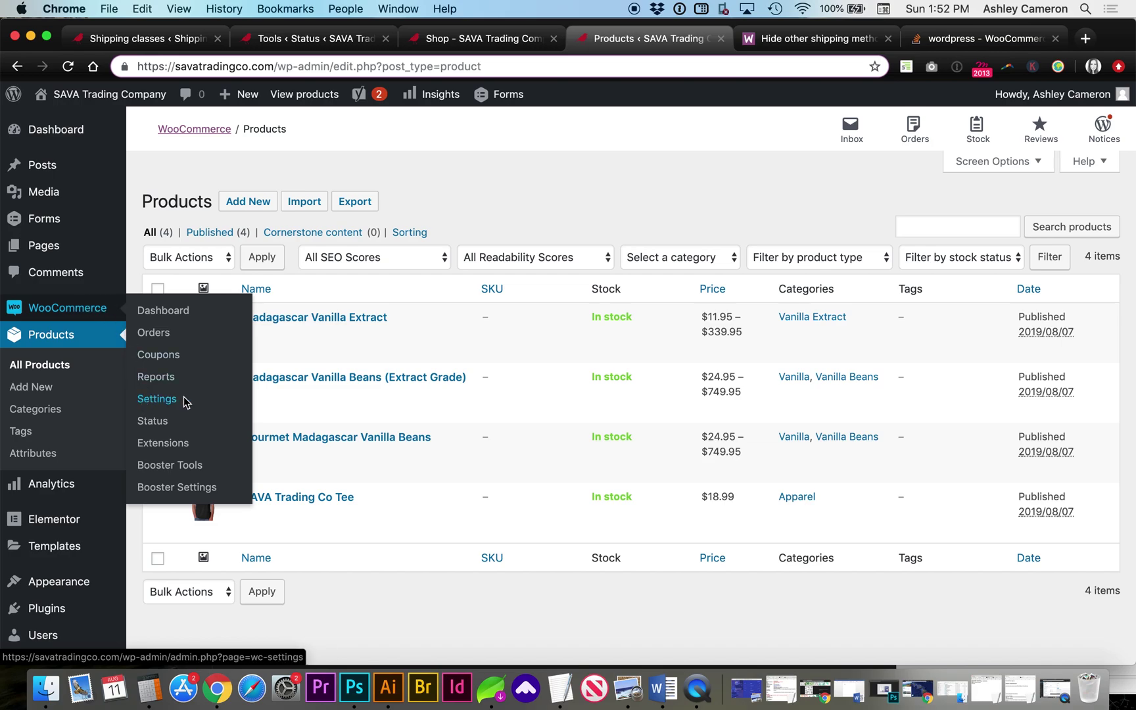
Step: Open Shipping classes and add a blank class row below Expedited, Large order expedited and Standard Shipping
left_click(158, 399)
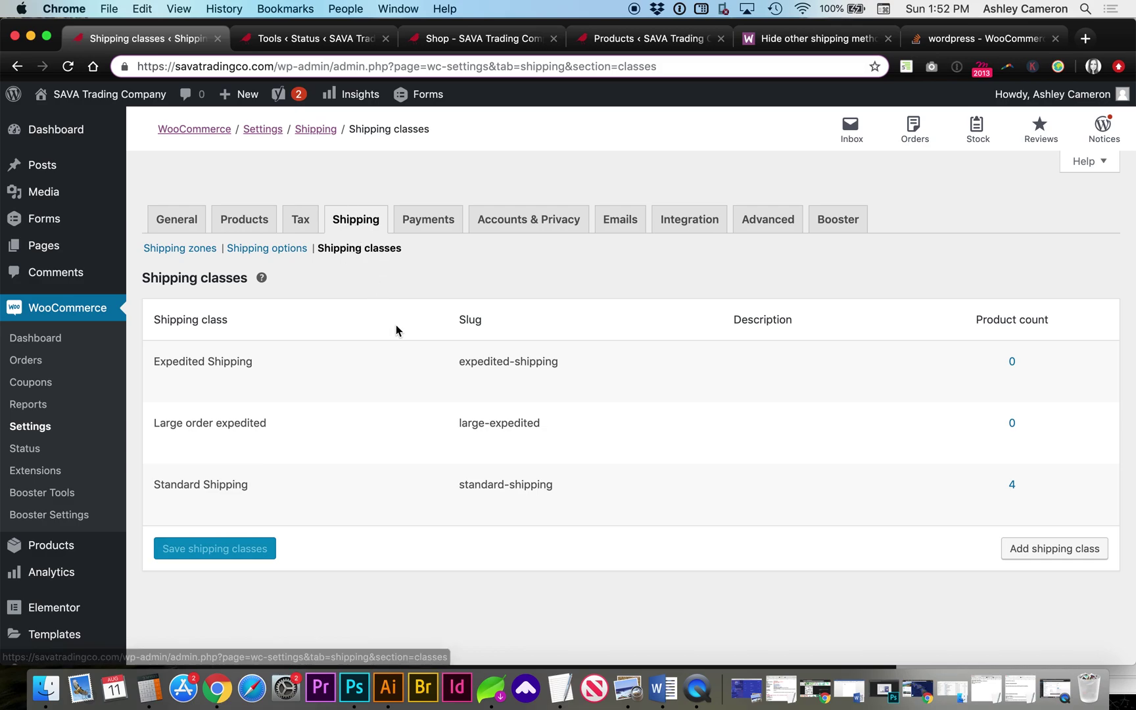
mouse_move(206, 479)
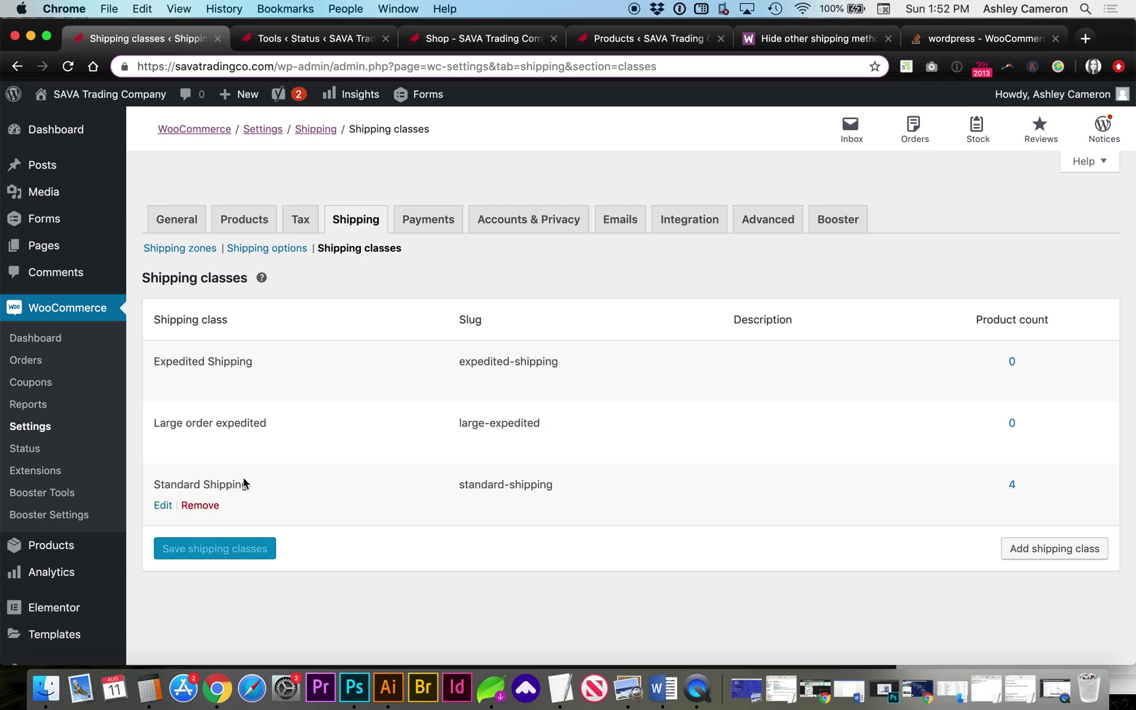
left_click(1030, 549)
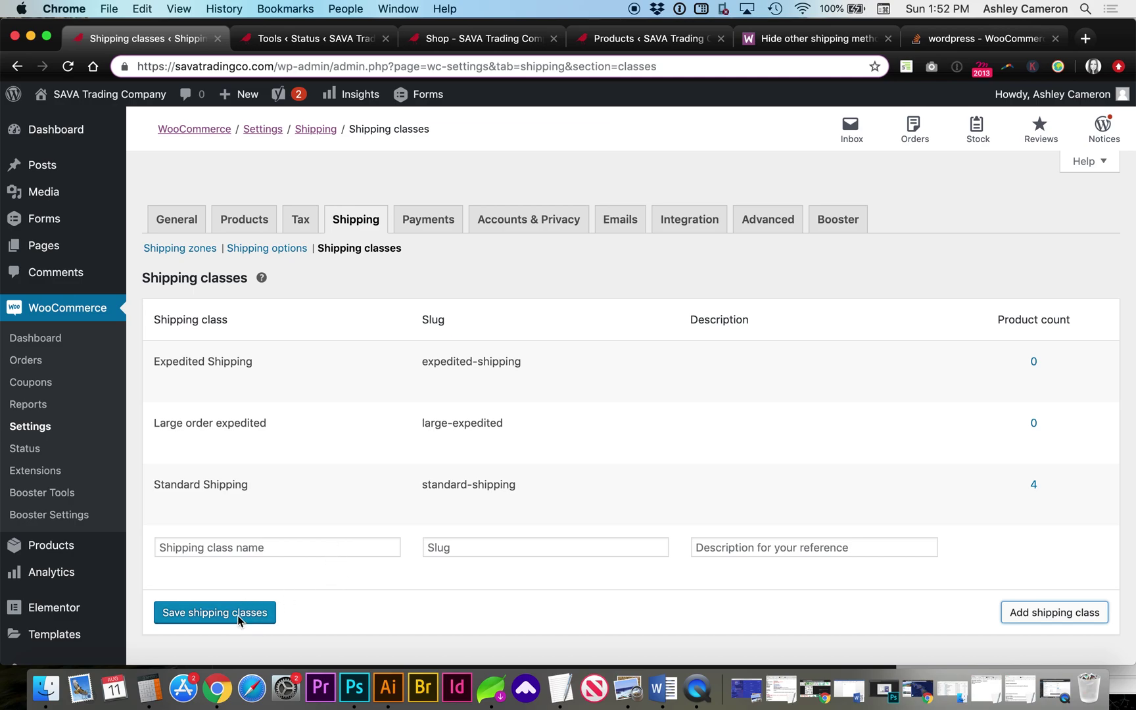
mouse_move(238, 485)
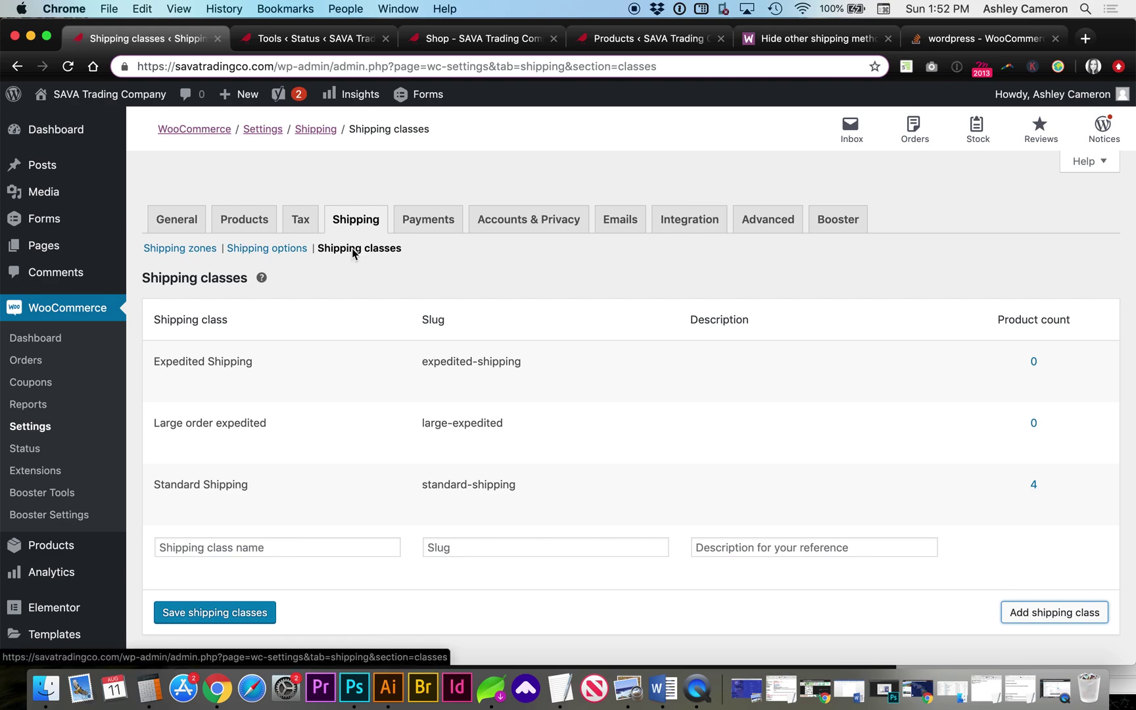
Step: Discard the unsaved shipping class page, close its tab, and return to All Products
left_click(50, 554)
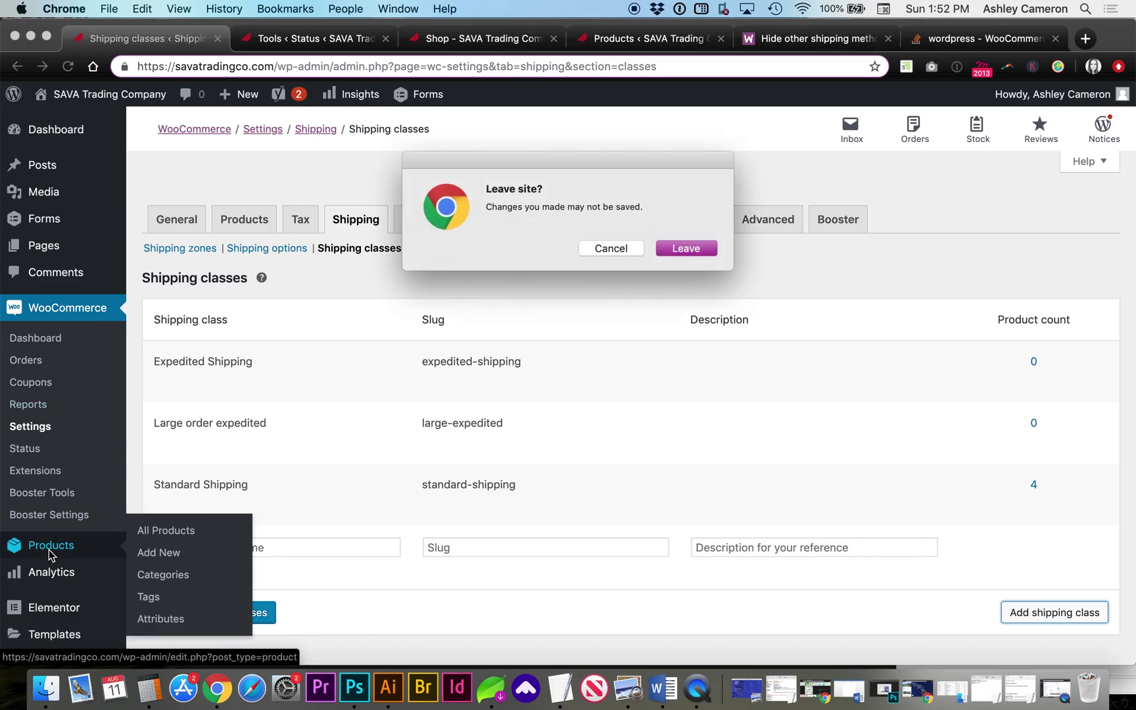
left_click(664, 249)
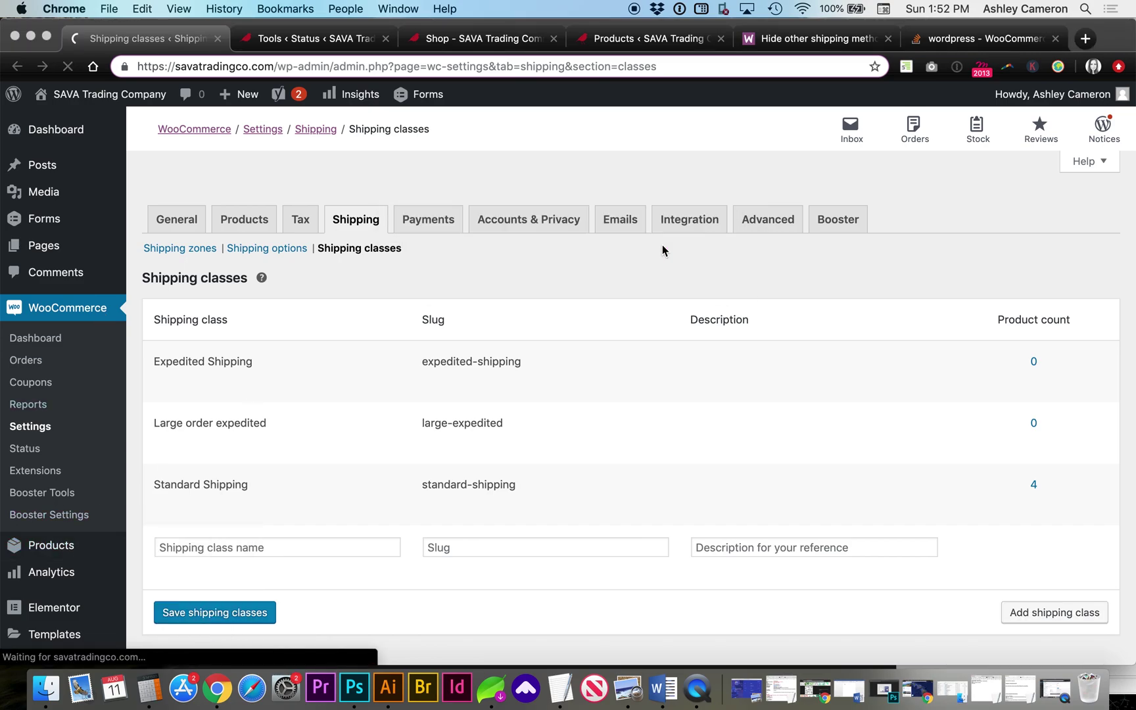
left_click(622, 38)
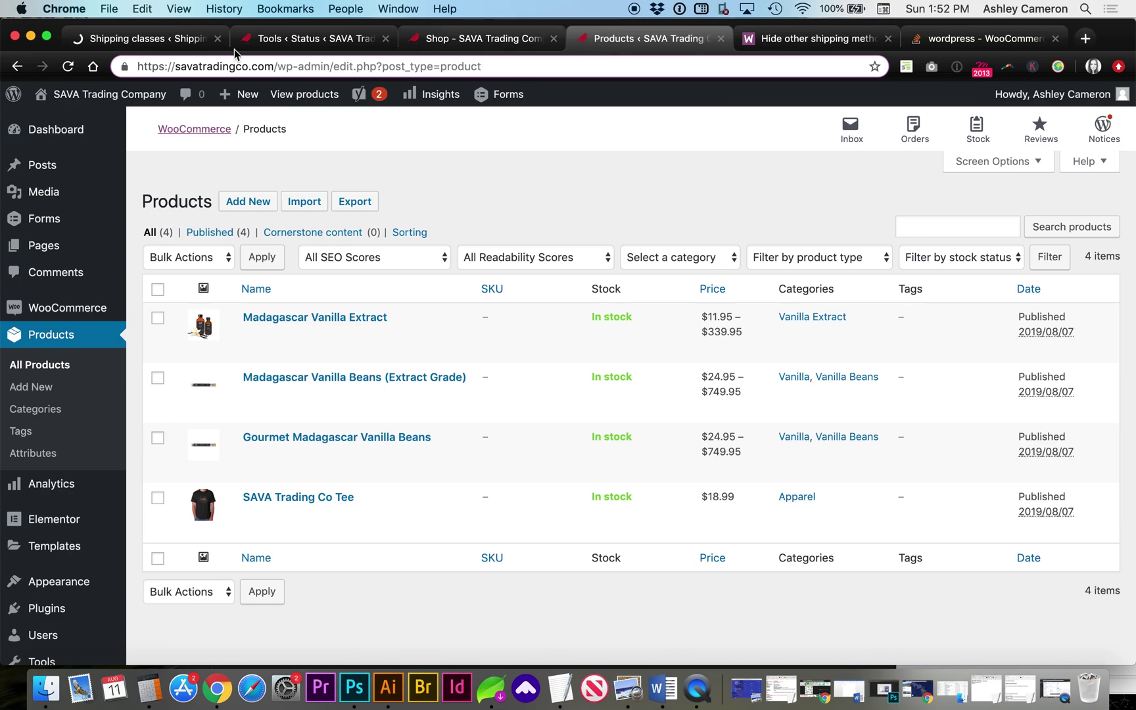
left_click(209, 41)
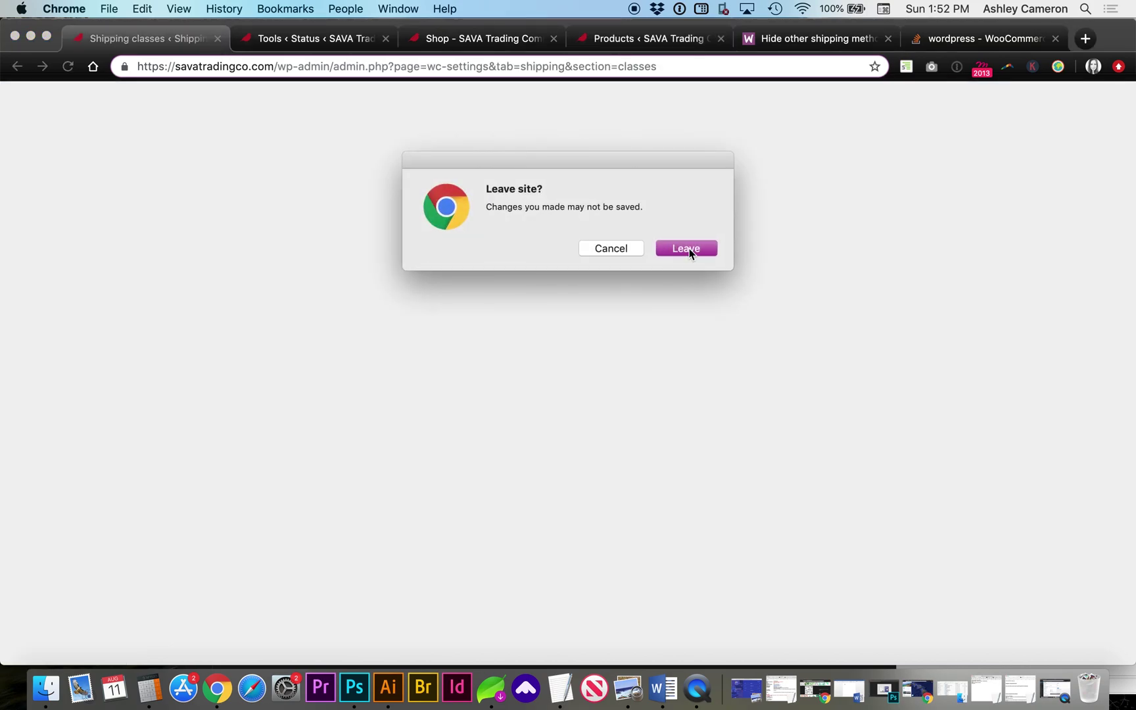
left_click(687, 250)
left_click(506, 42)
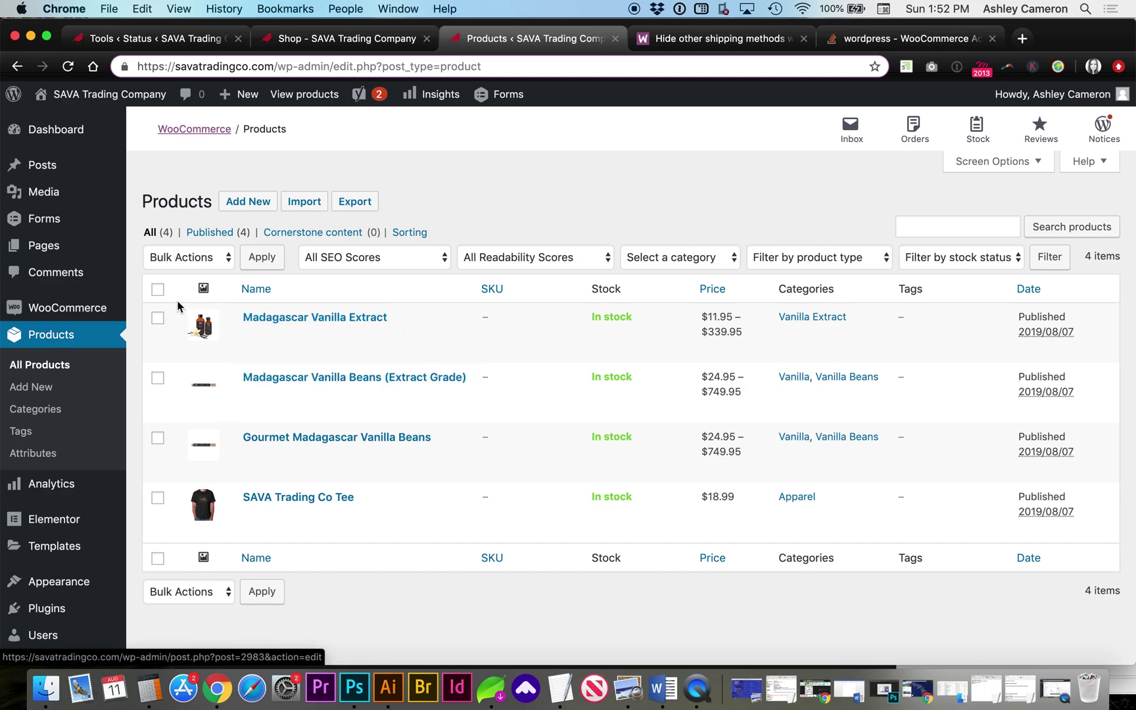
Step: Open Madagascar Vanilla Extract, keep its shipping class as Standard Shipping, and show its 3 variations
left_click(294, 318)
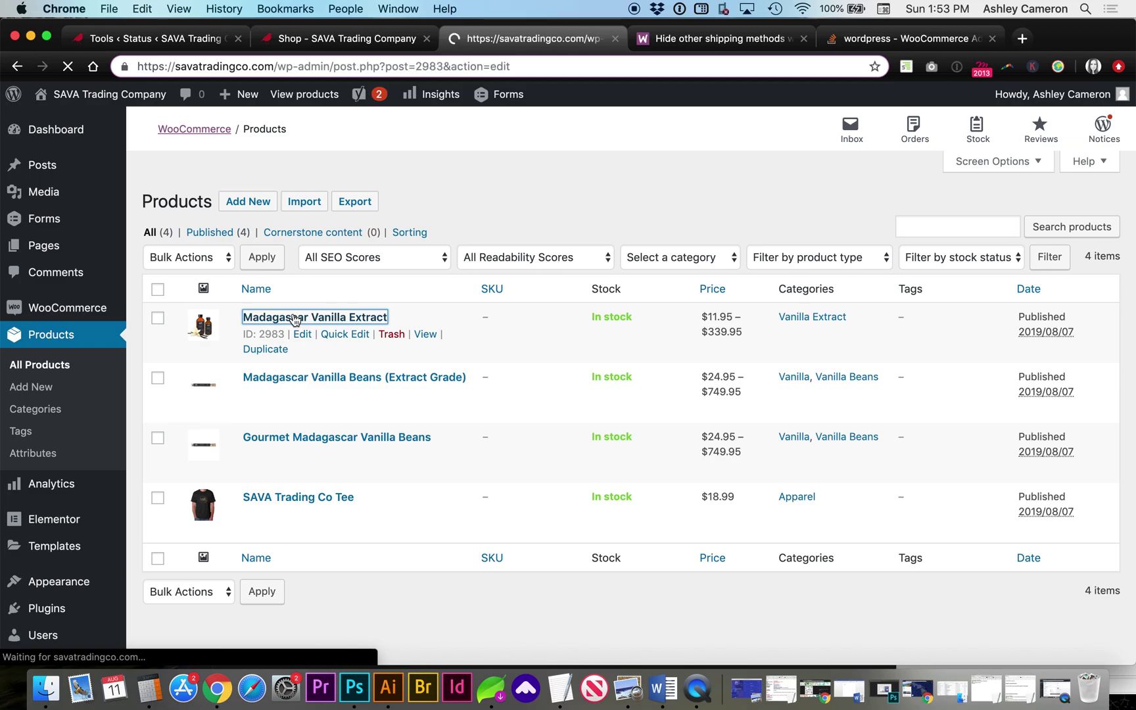
scroll(231, 454, "down", 5)
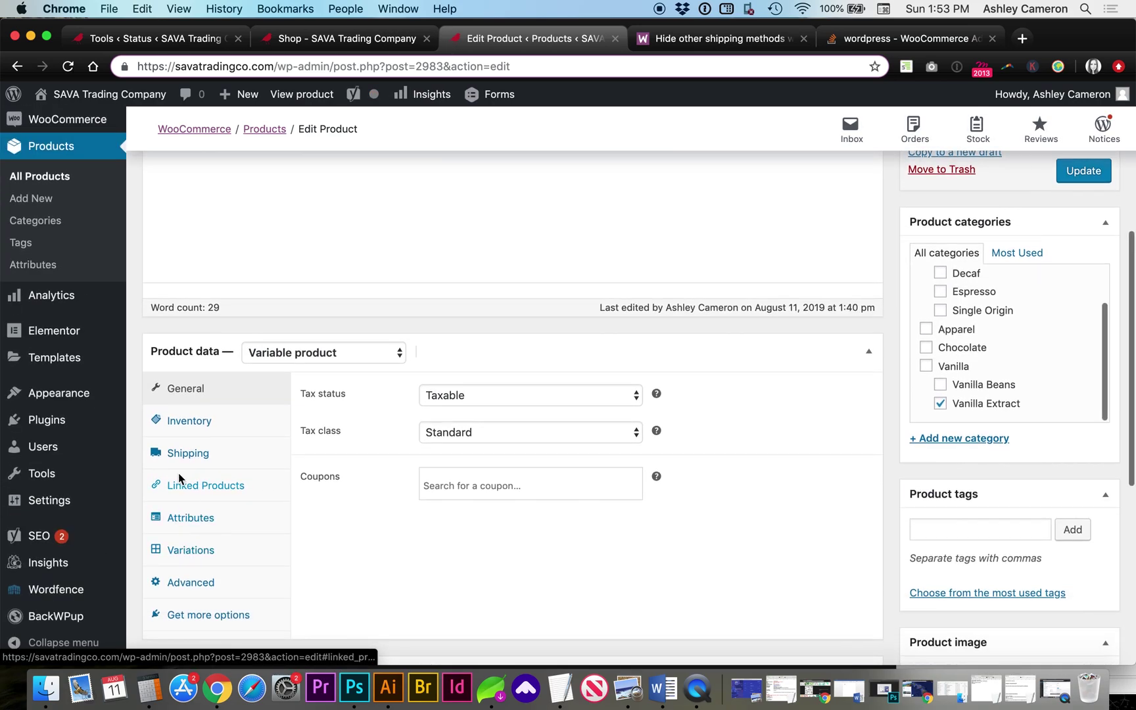
left_click(176, 454)
left_click(498, 487)
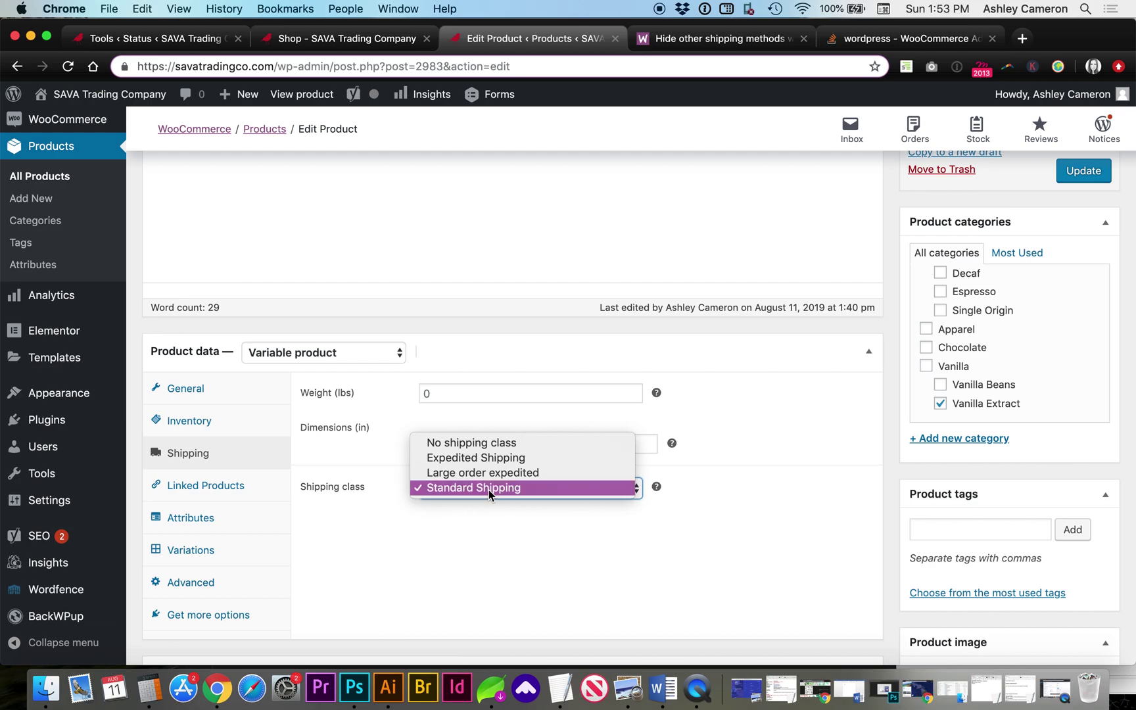
left_click(488, 490)
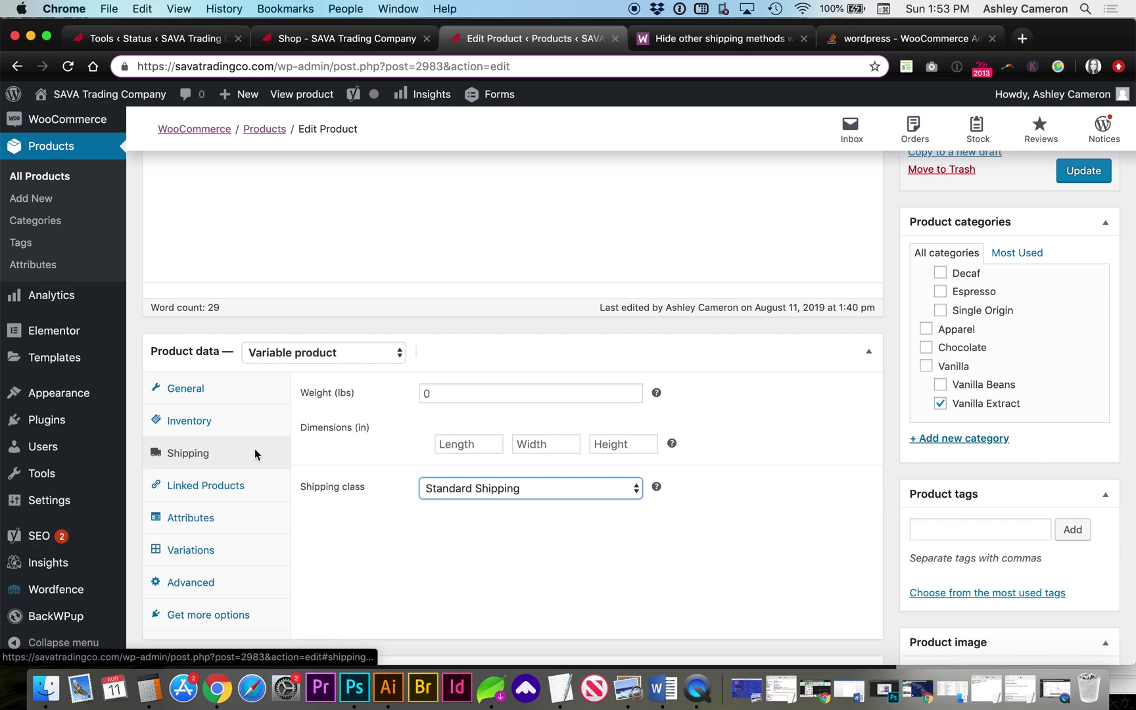
scroll(215, 551, "down", 2)
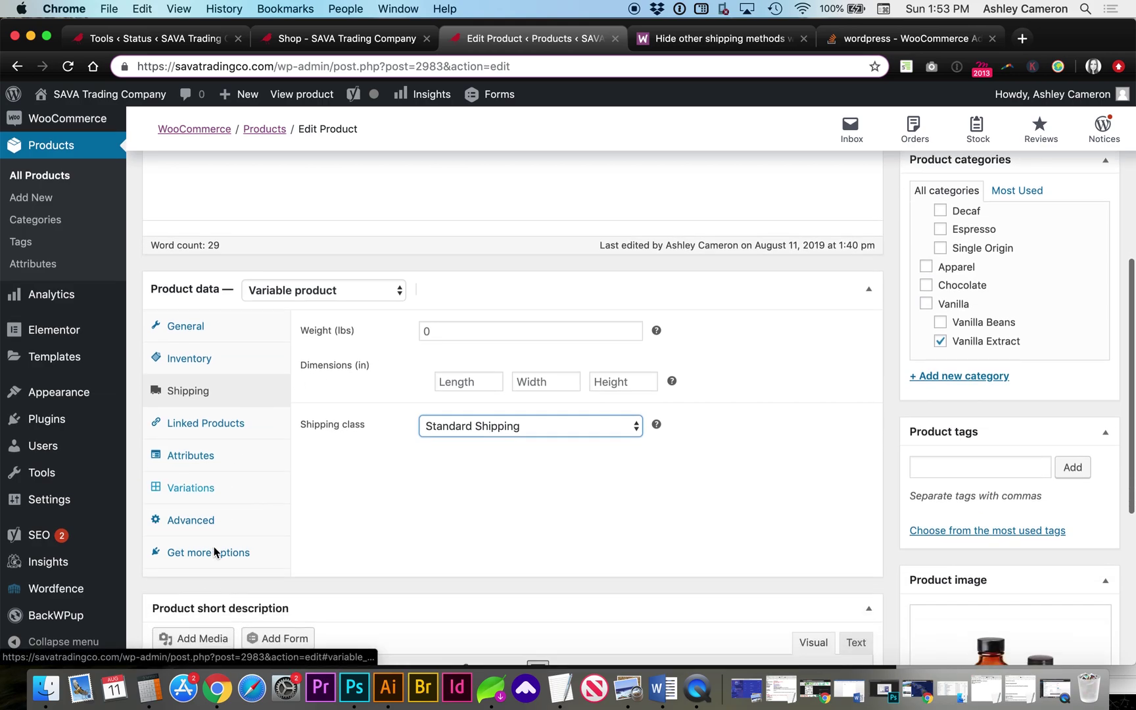
left_click(211, 490)
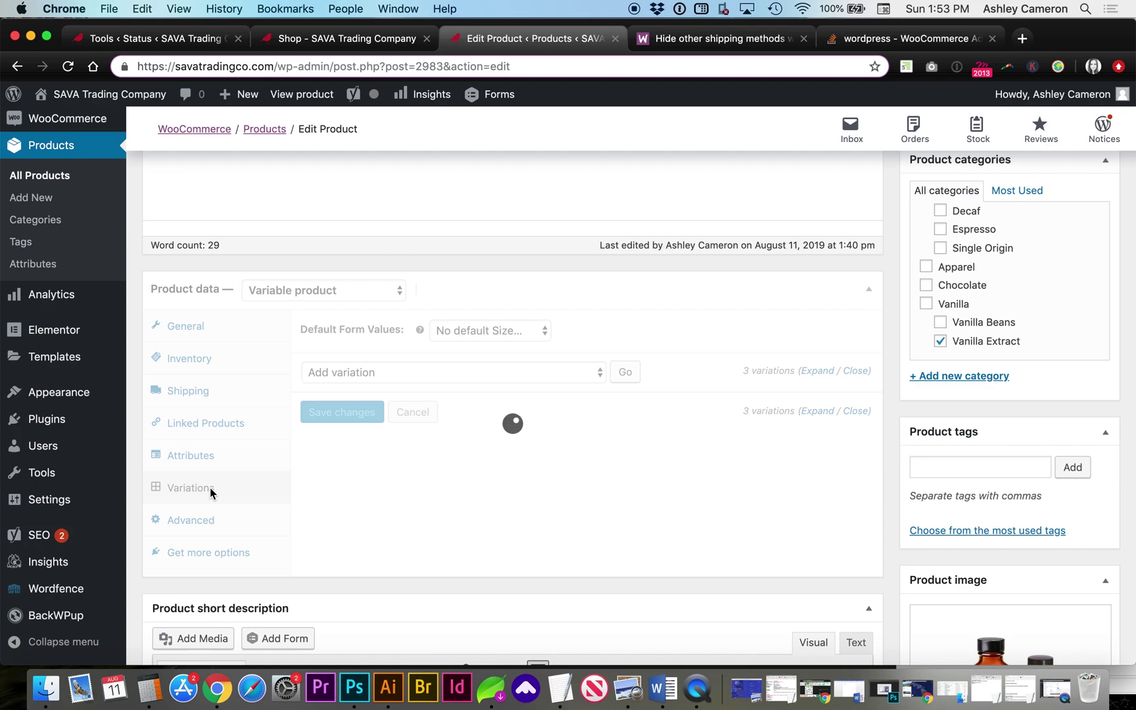
Step: Keep the 128 fl oz (gallon) variation's shipping class as Same as parent
scroll(485, 438, "down", 1)
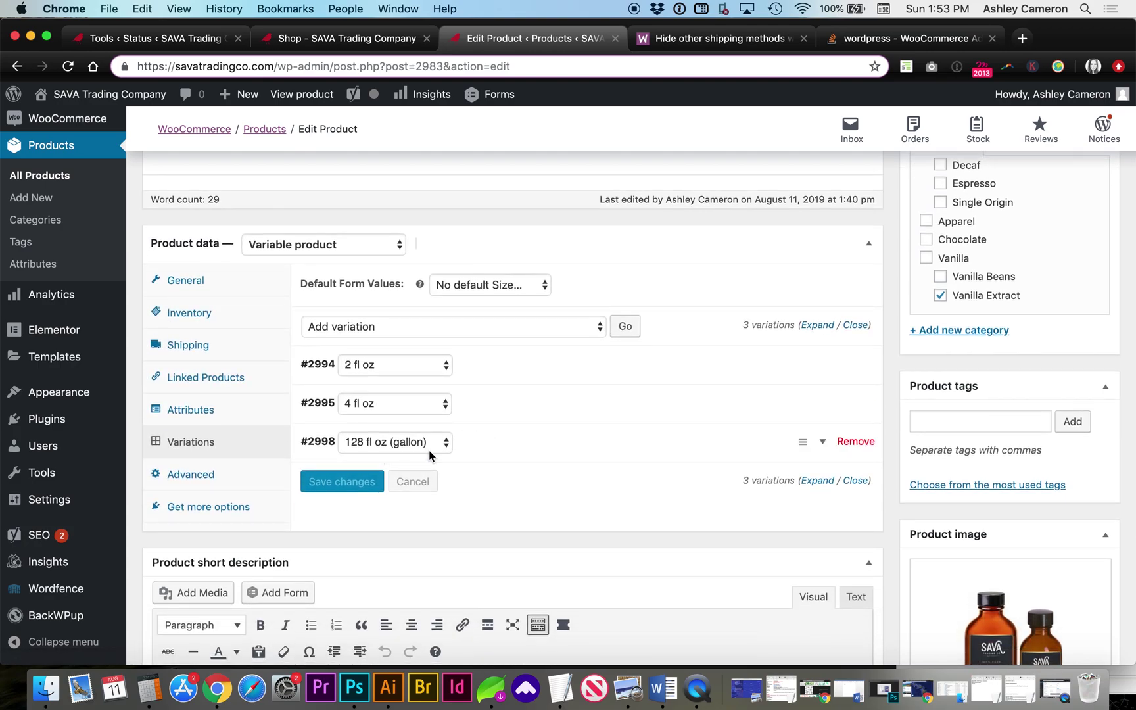
left_click(505, 449)
scroll(505, 399, "down", 3)
scroll(505, 400, "down", 2)
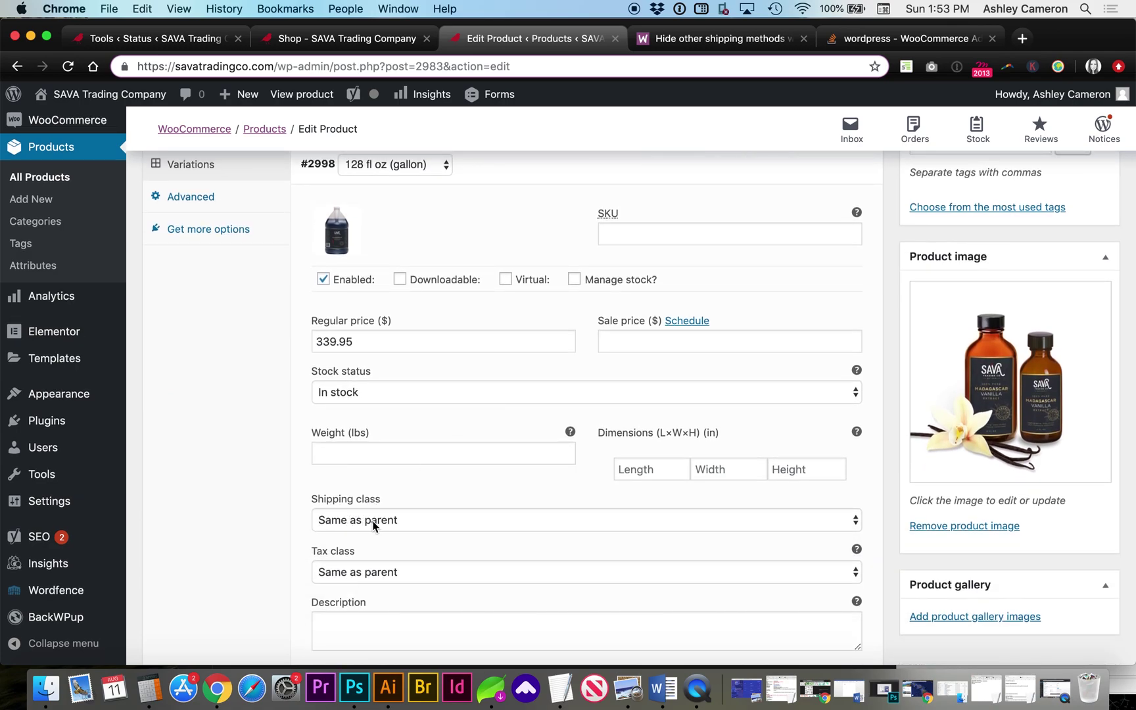
left_click(406, 520)
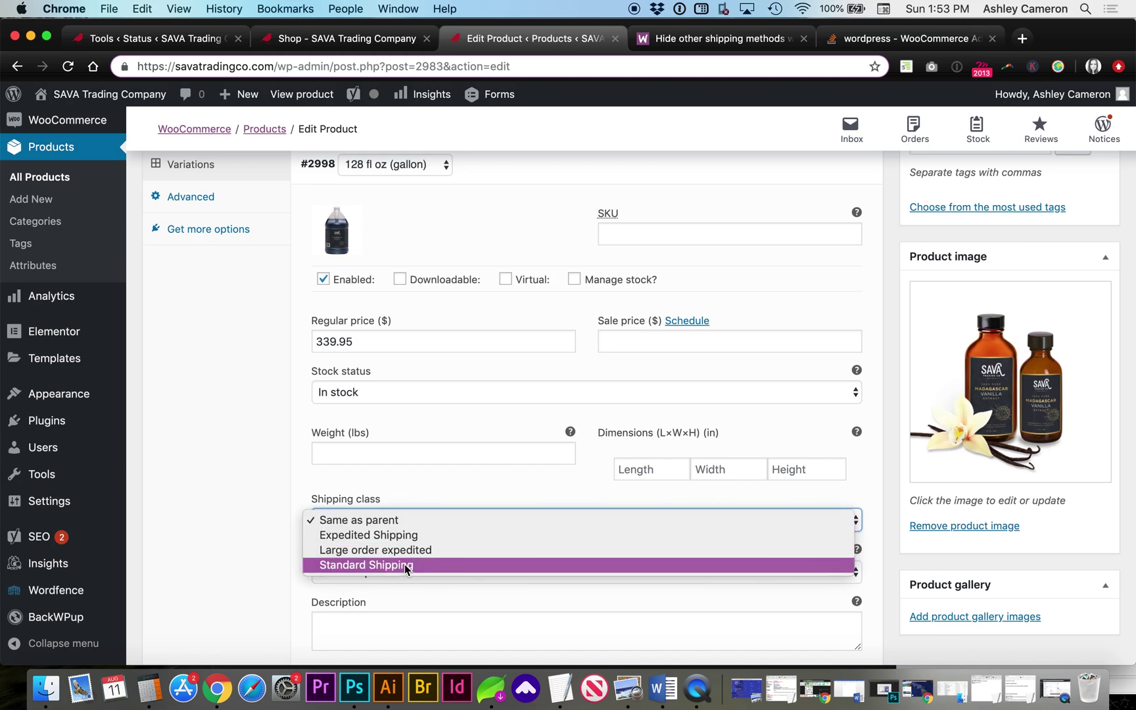
left_click(189, 488)
scroll(443, 414, "up", 4)
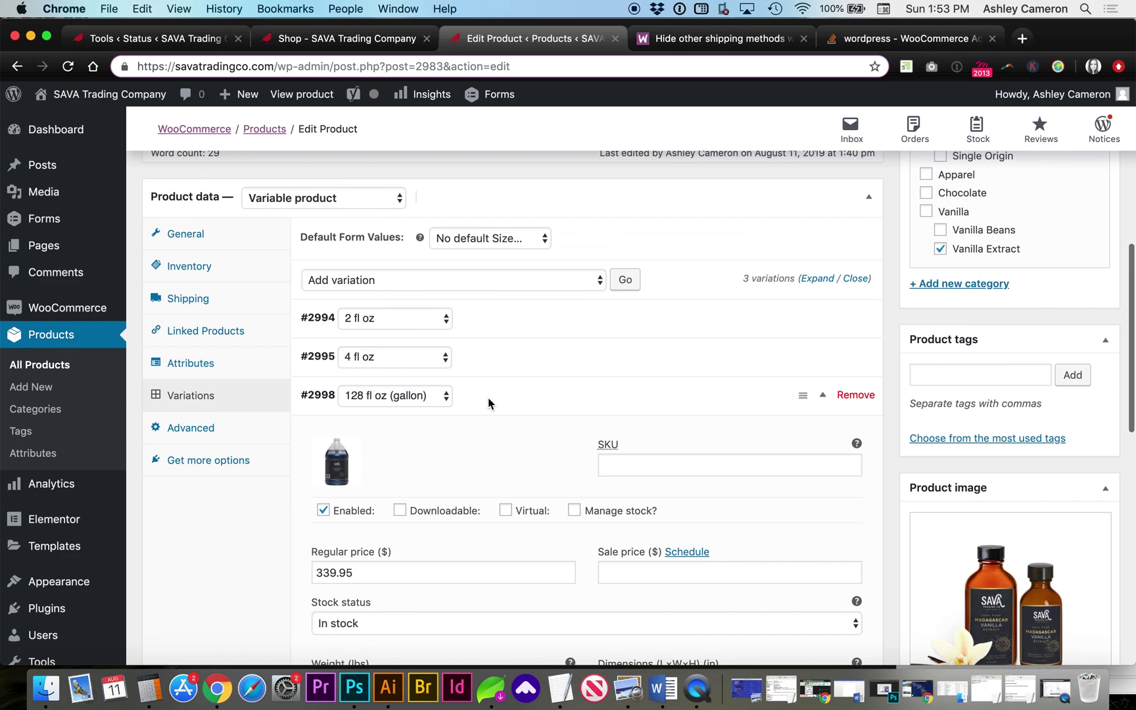
left_click(487, 397)
Step: Go back to the Products list
scroll(257, 464, "up", 2)
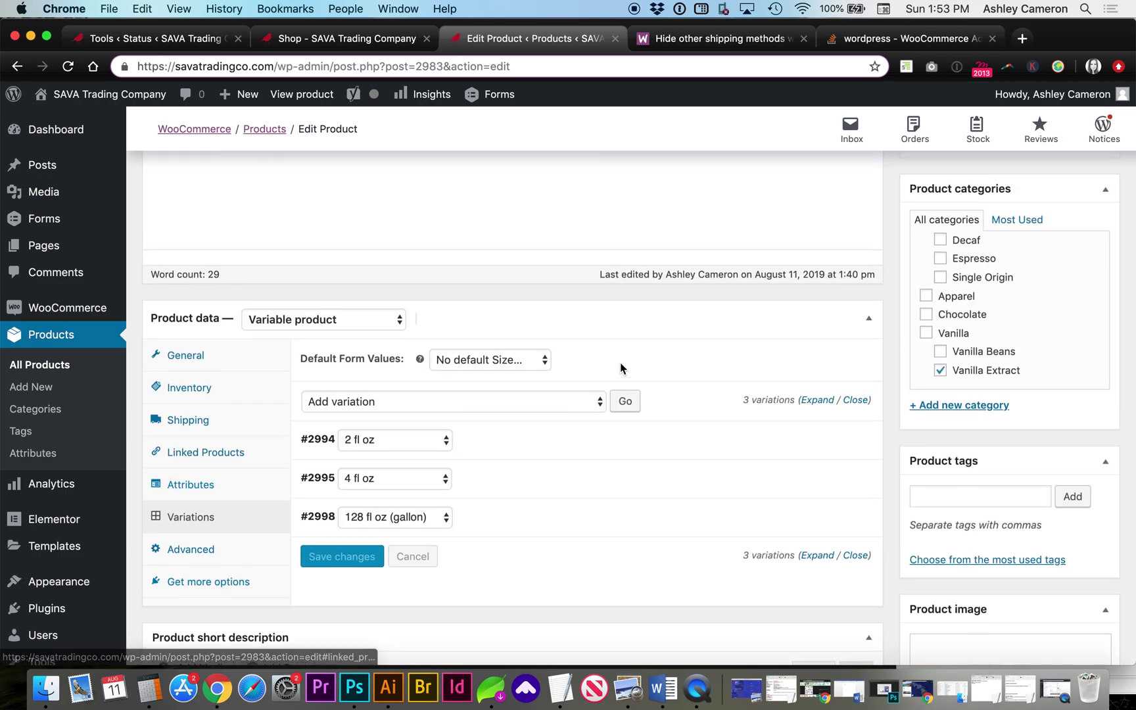
scroll(621, 363, "up", 3)
scroll(534, 373, "up", 2)
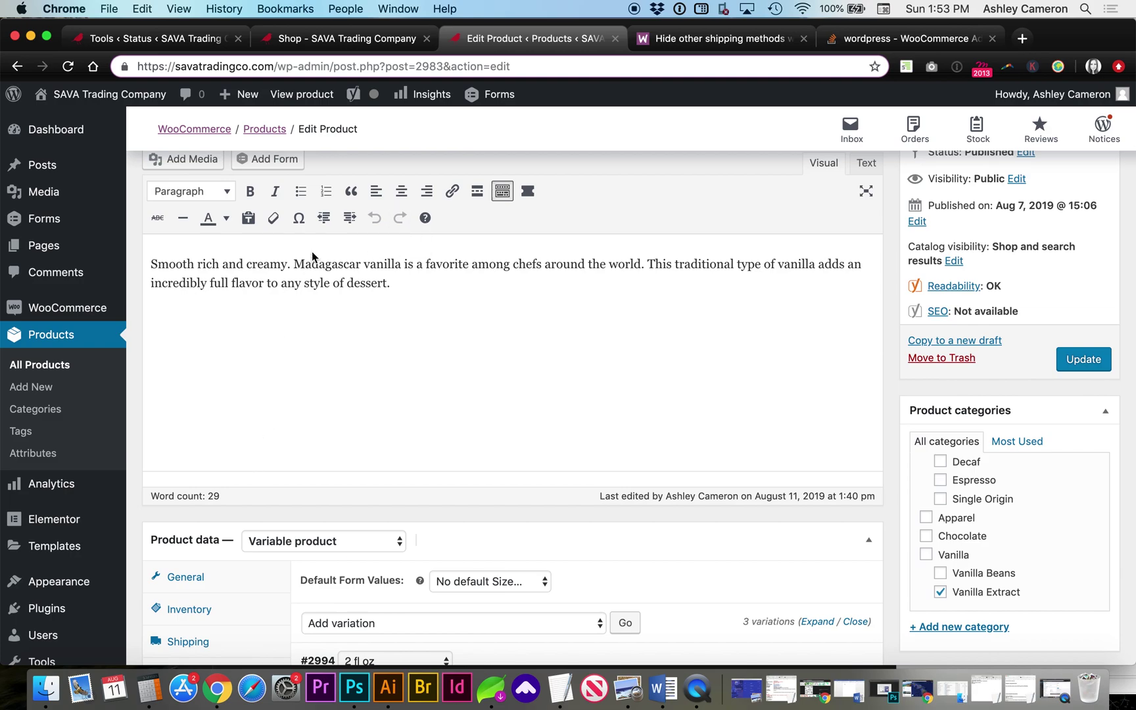
left_click(68, 335)
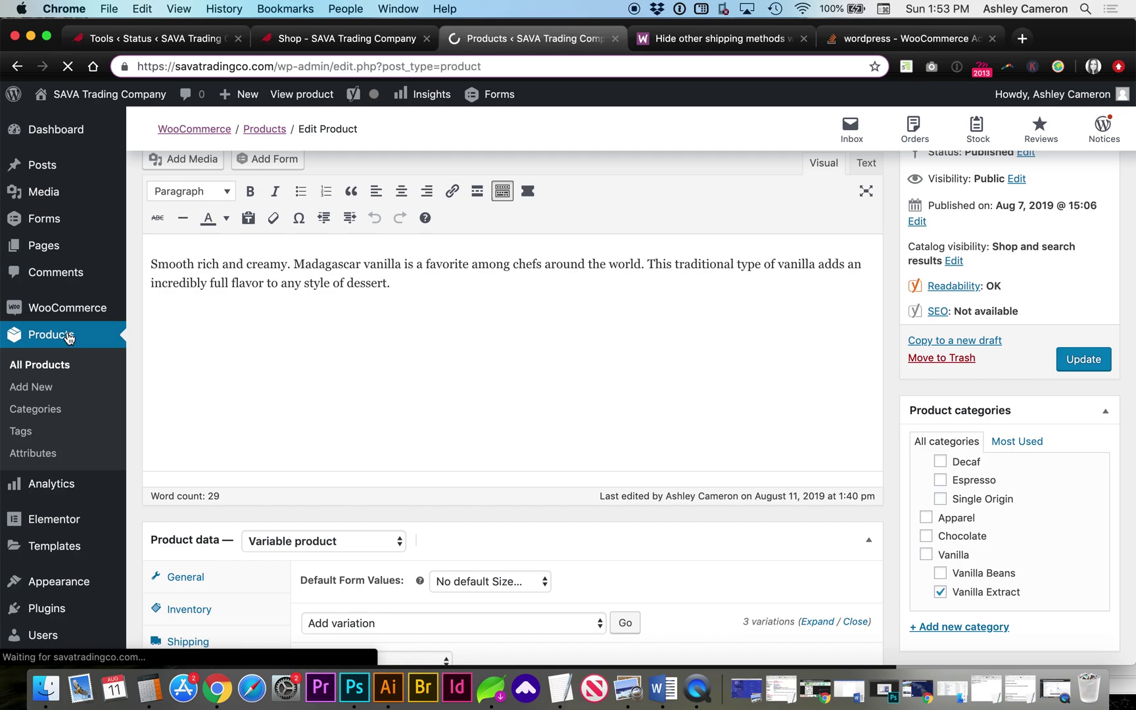
Step: Bulk edit all four products, setting their shipping class to Standard Shipping
left_click(158, 289)
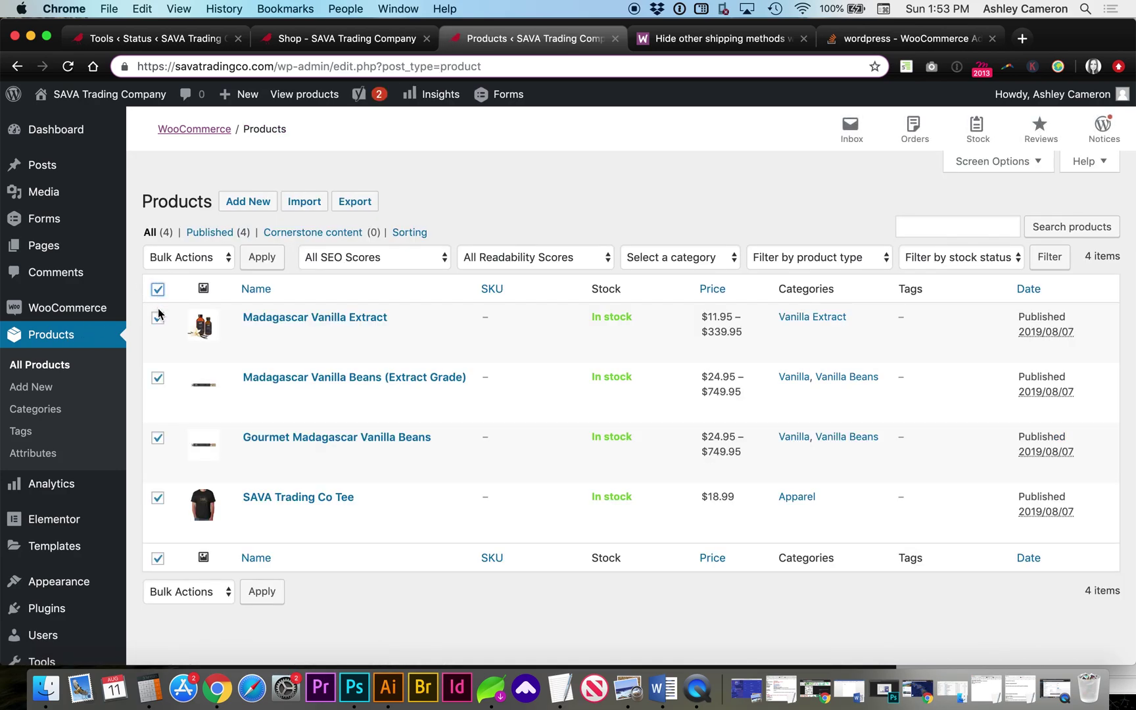
left_click(180, 259)
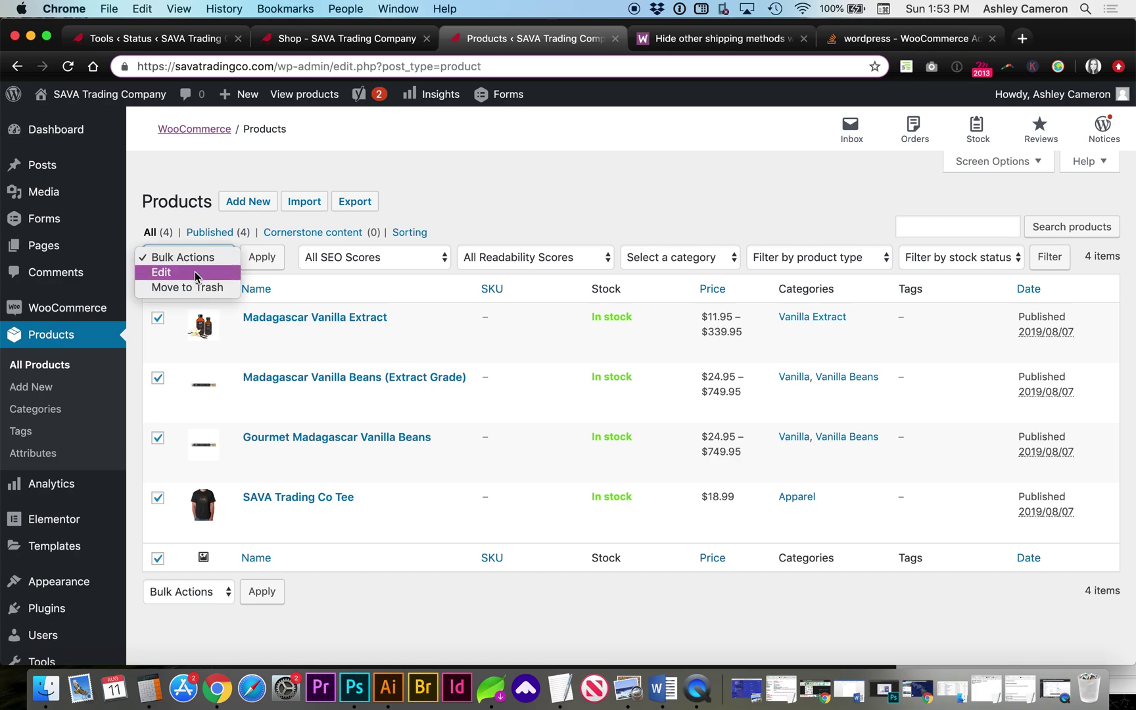
left_click(183, 273)
left_click(275, 256)
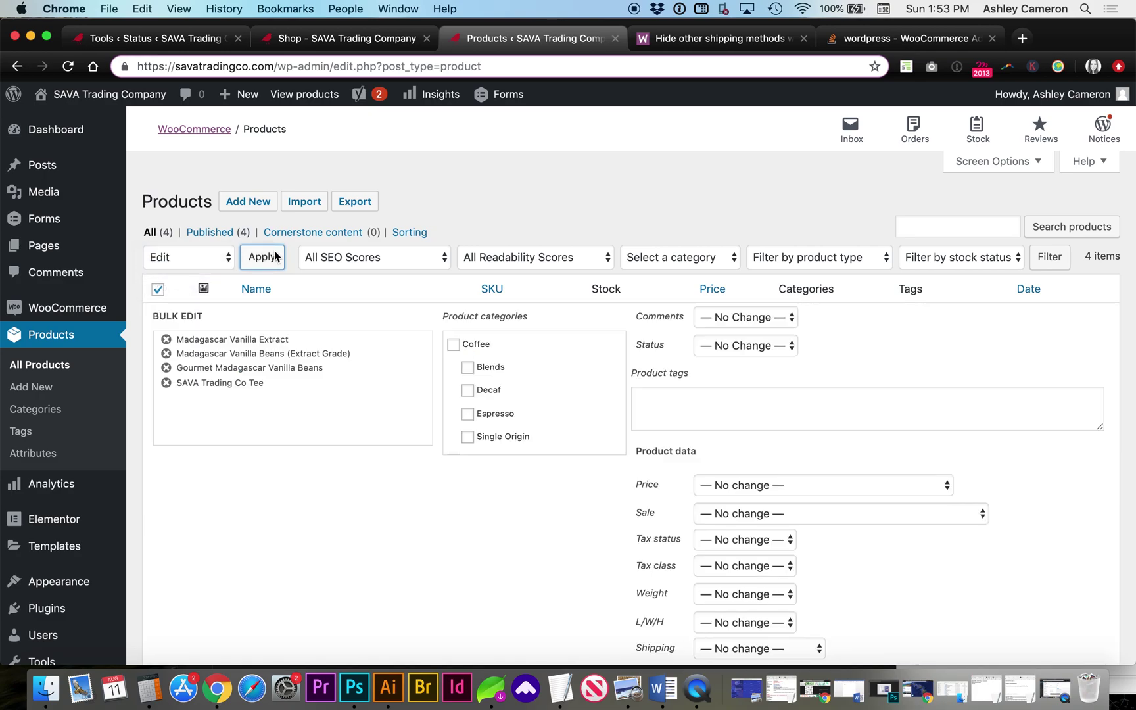
scroll(774, 392, "down", 7)
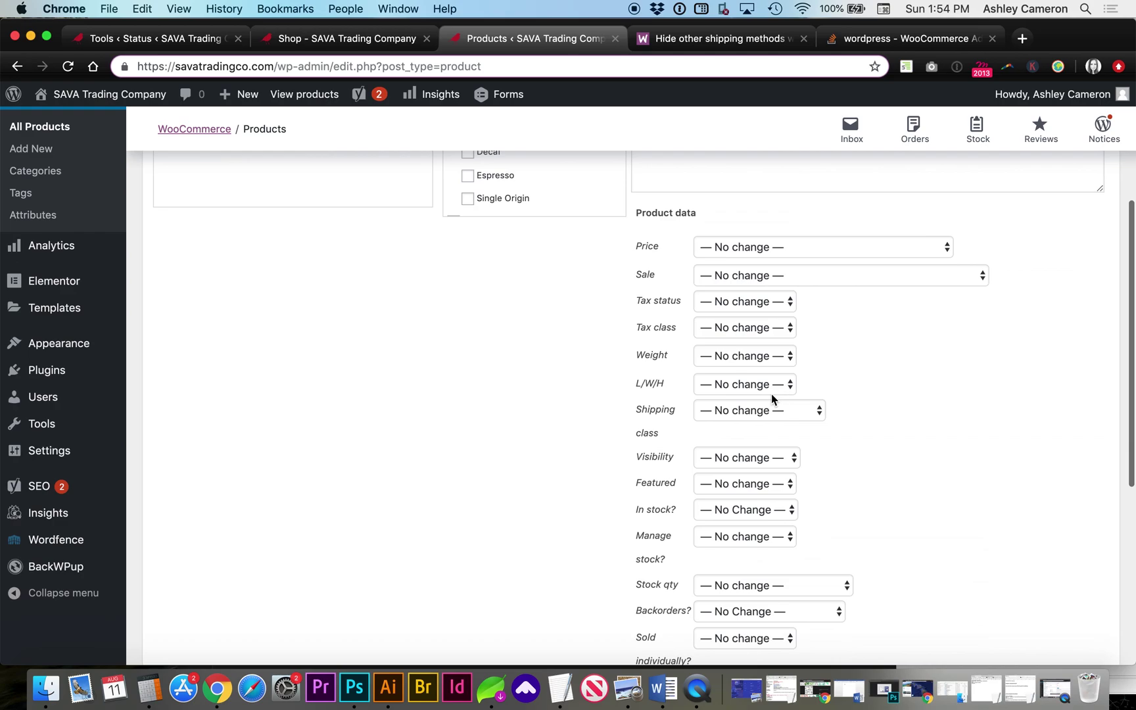
left_click(718, 416)
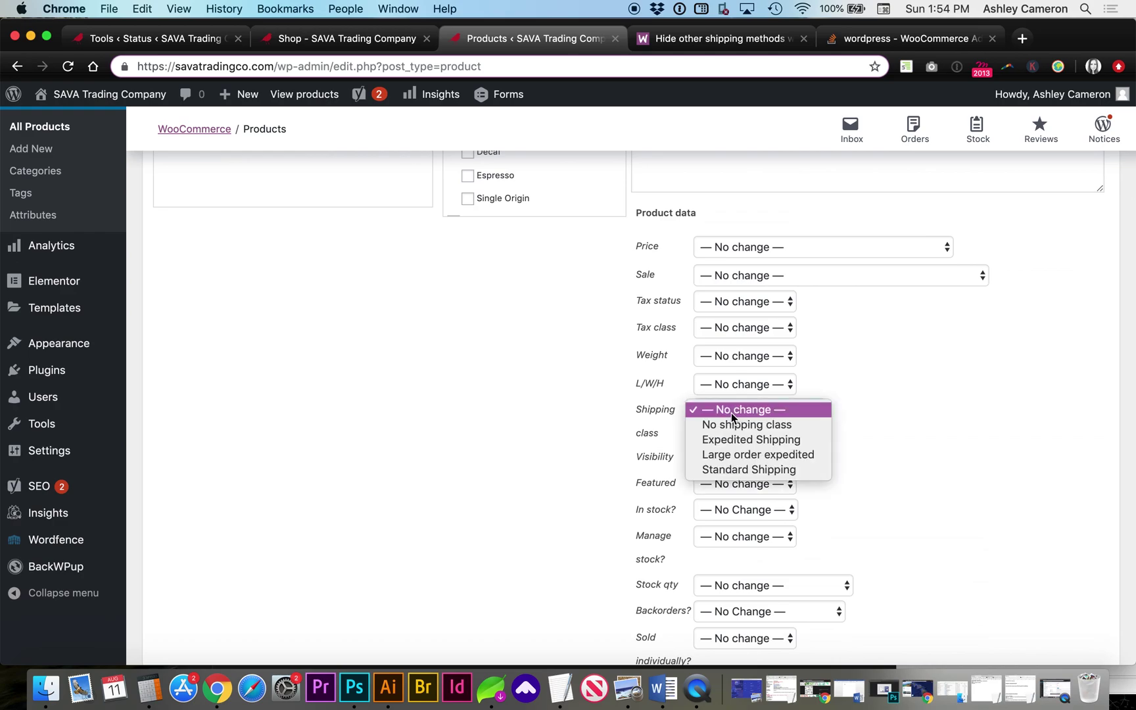
left_click(758, 470)
scroll(332, 508, "down", 10)
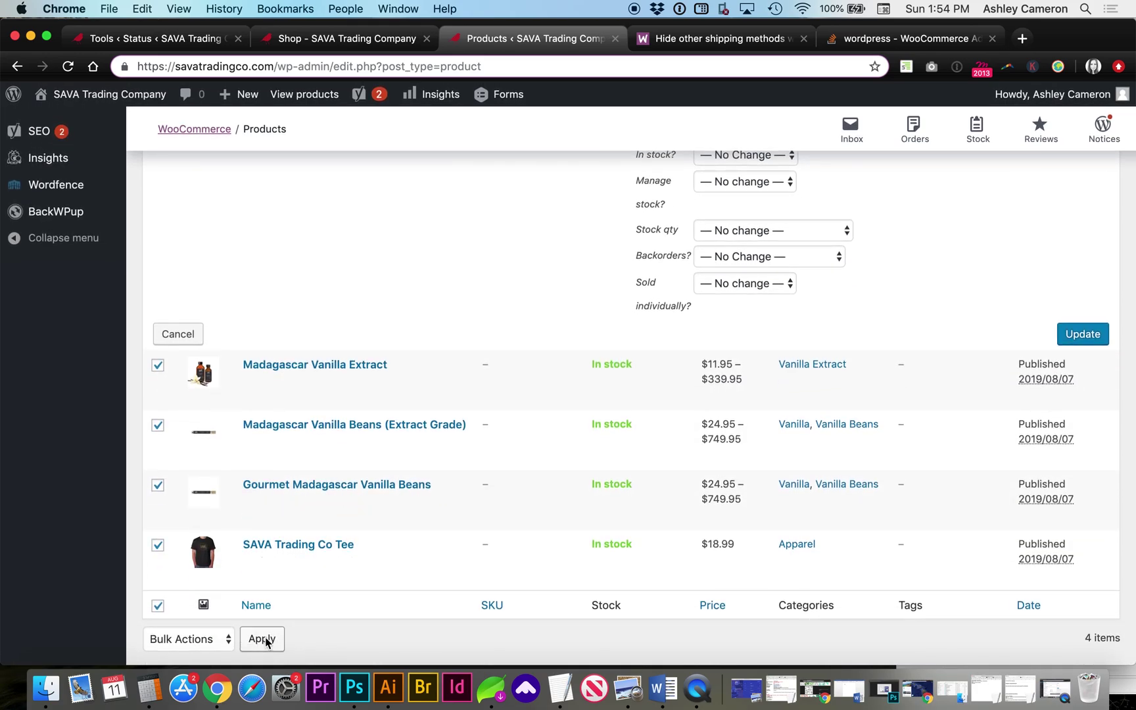
scroll(391, 286, "up", 10)
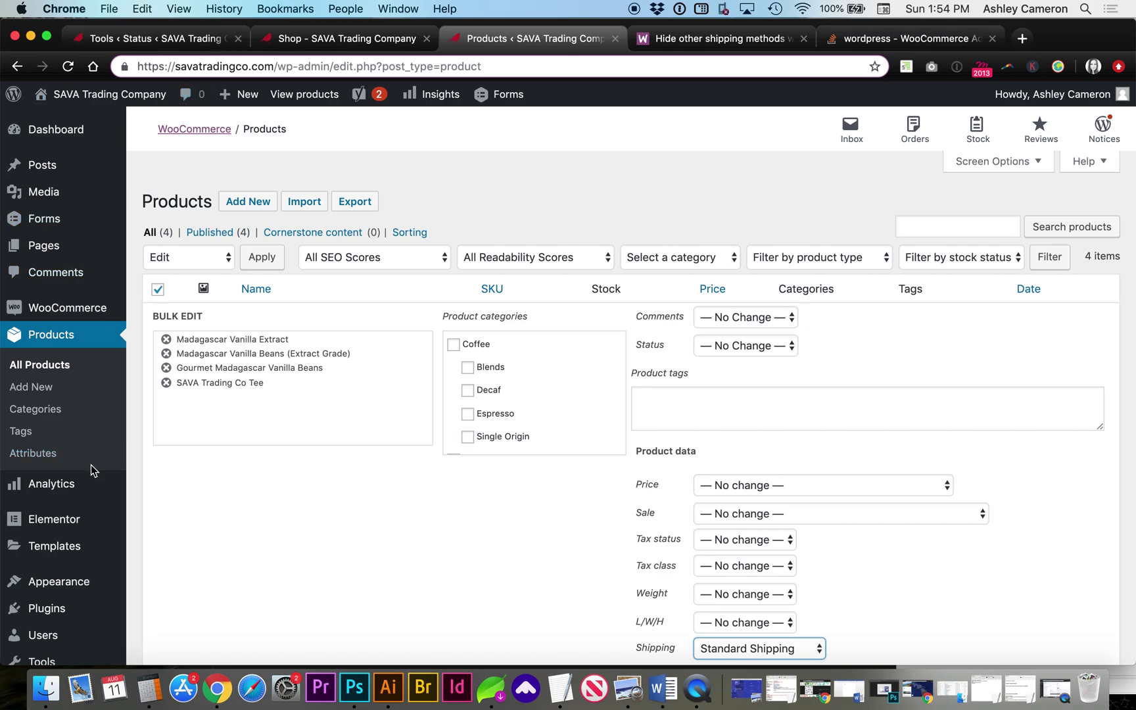
Step: Go to WooCommerce Settings > Shipping to see the United States (US) zone
mouse_move(63, 313)
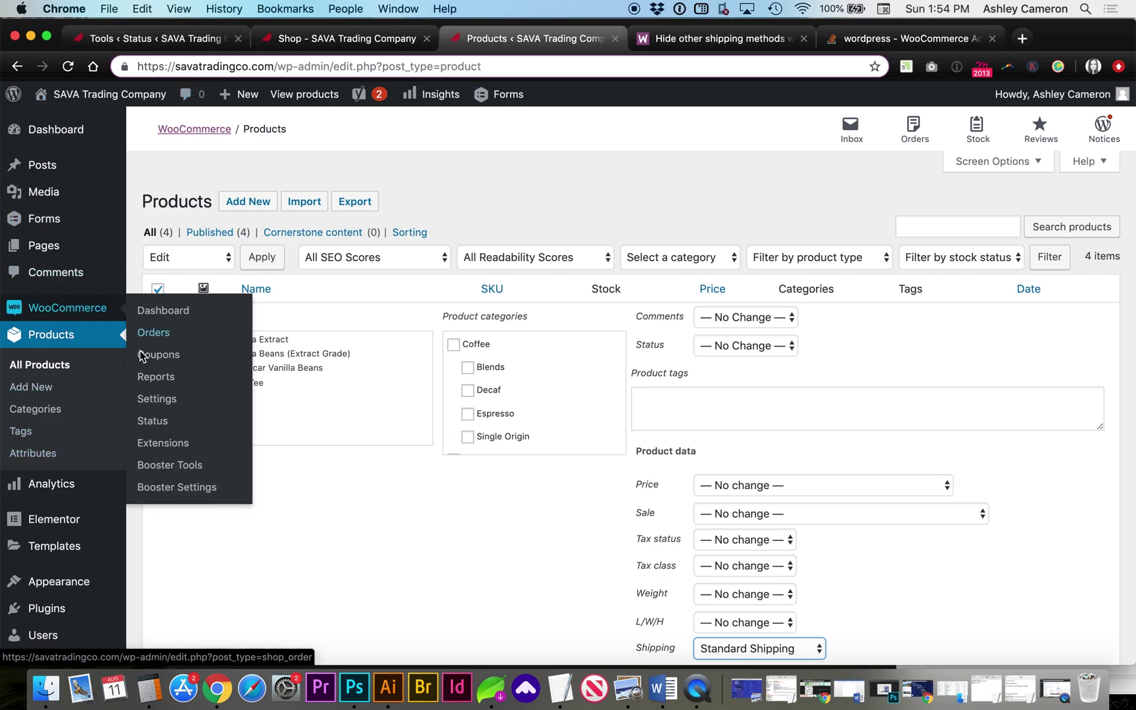
left_click(150, 401)
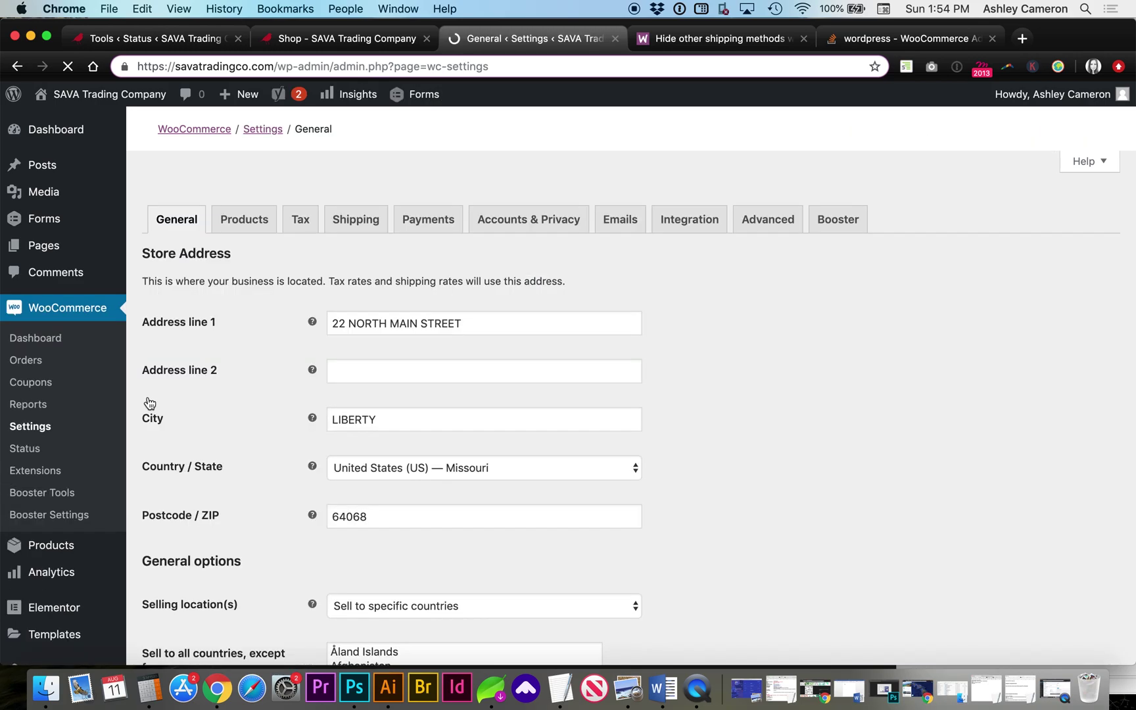
left_click(353, 220)
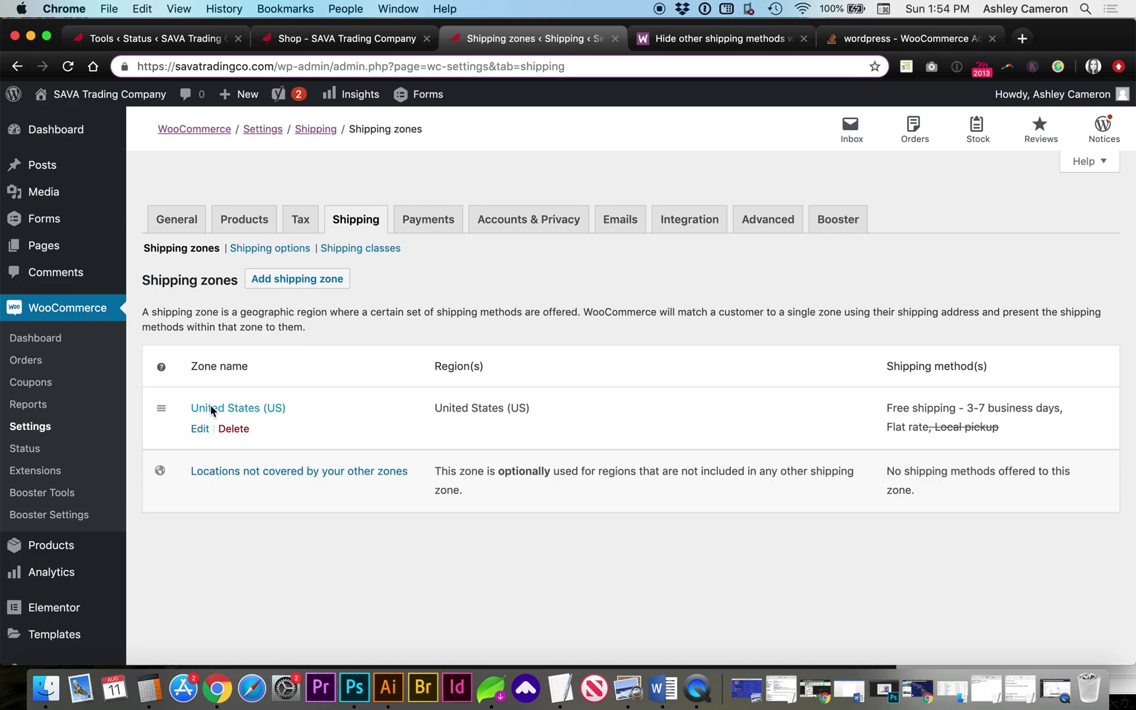
Step: Edit the United States (US) zone and review its Free shipping, Flat rate and Local pickup methods
left_click(200, 429)
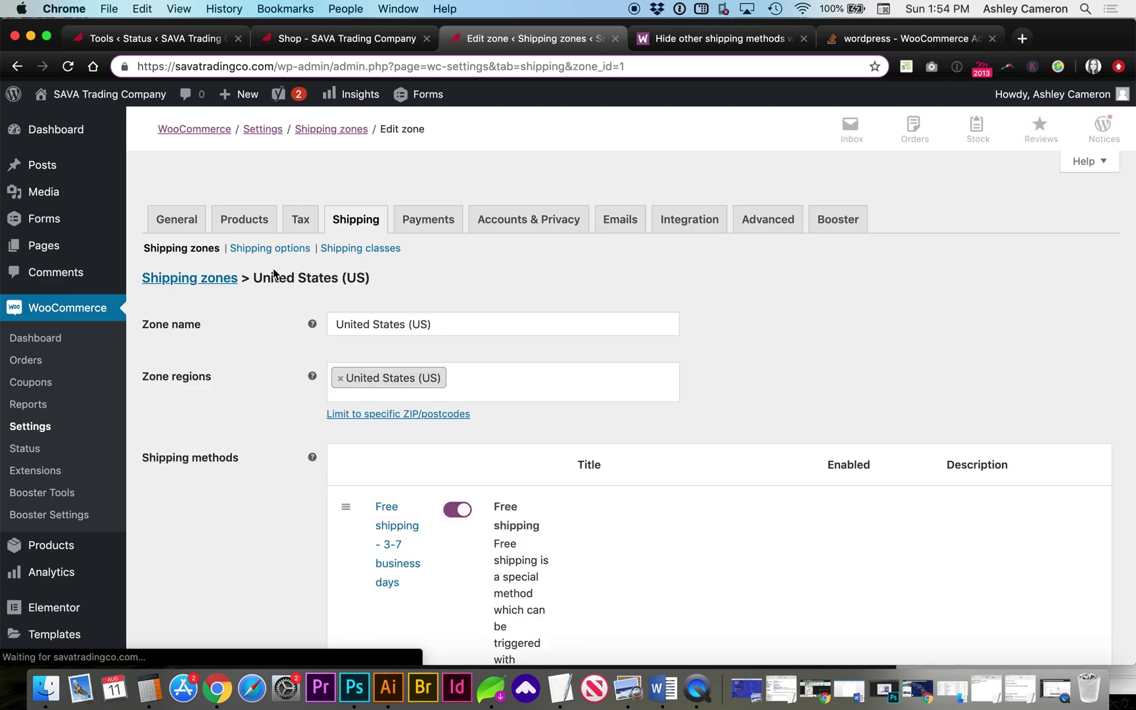
scroll(267, 396, "down", 5)
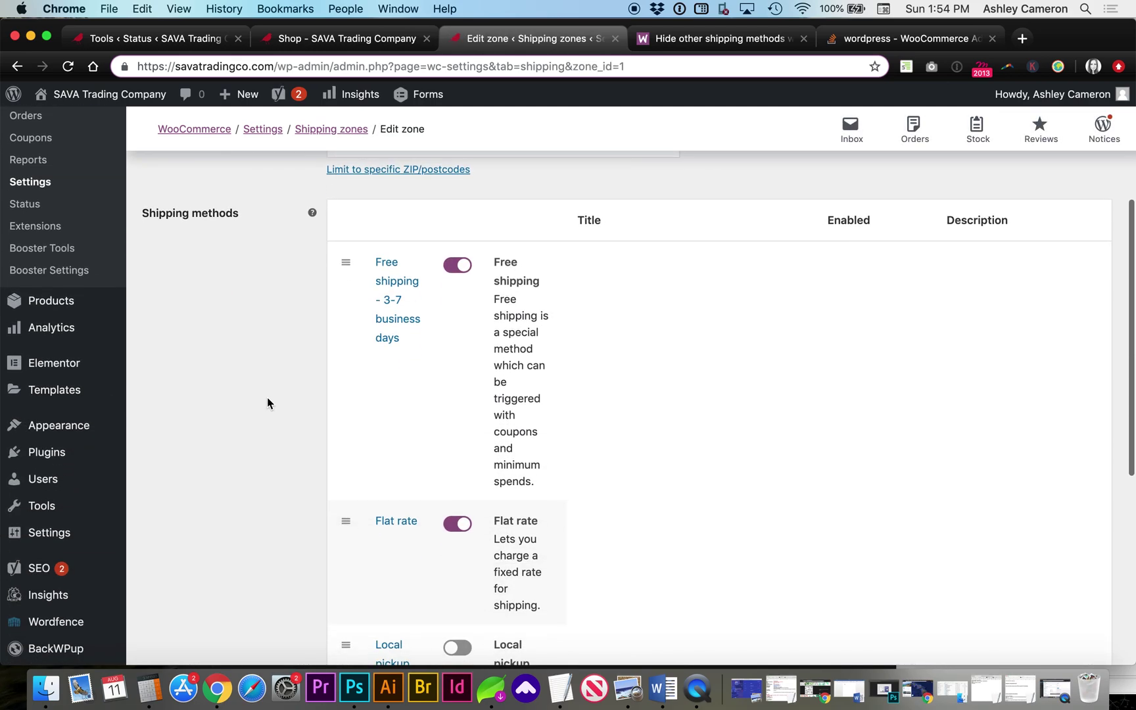
scroll(267, 404, "up", 2)
mouse_move(453, 261)
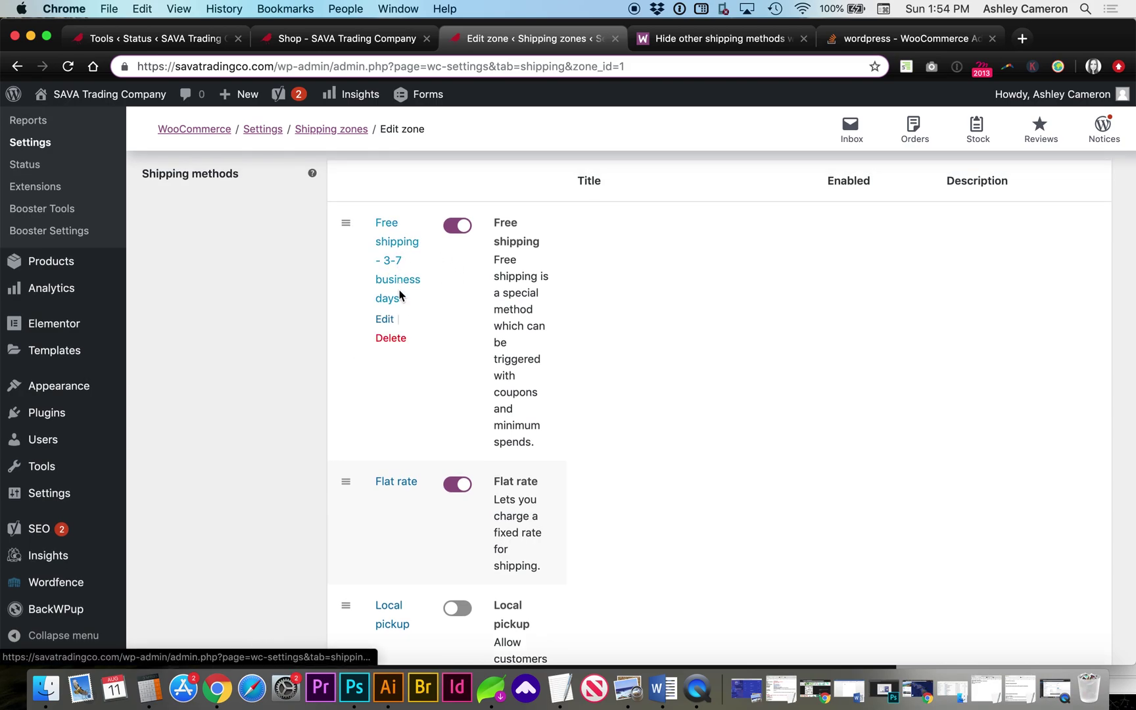
scroll(396, 320, "down", 1)
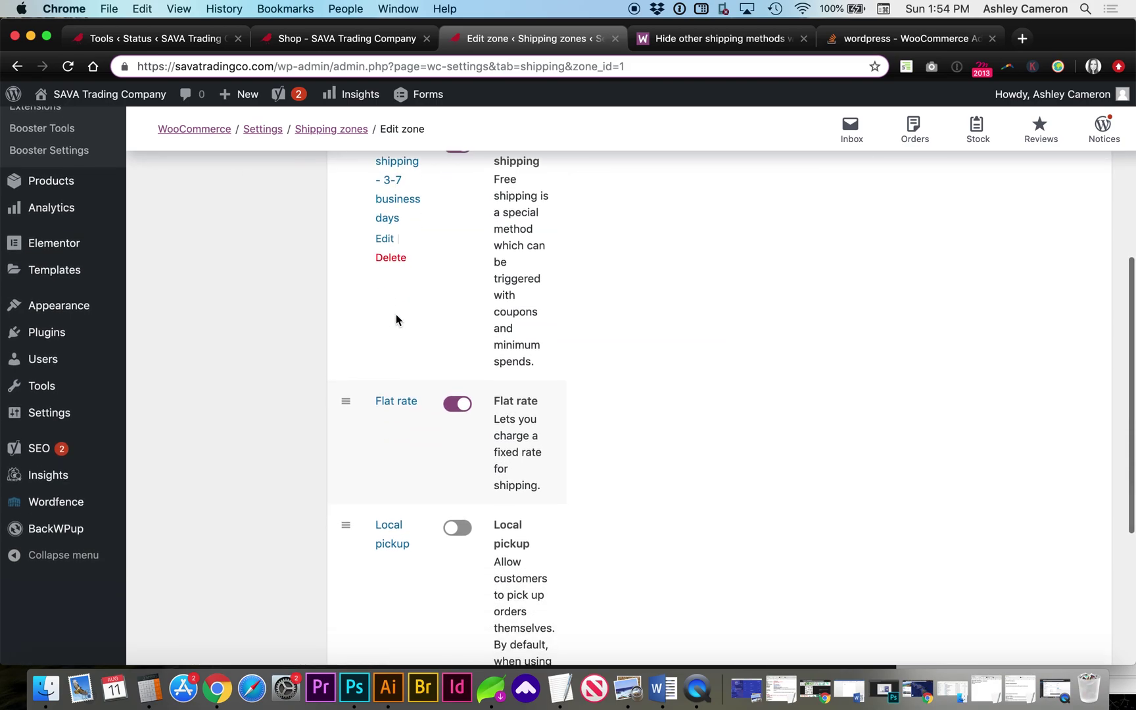
scroll(397, 320, "up", 1)
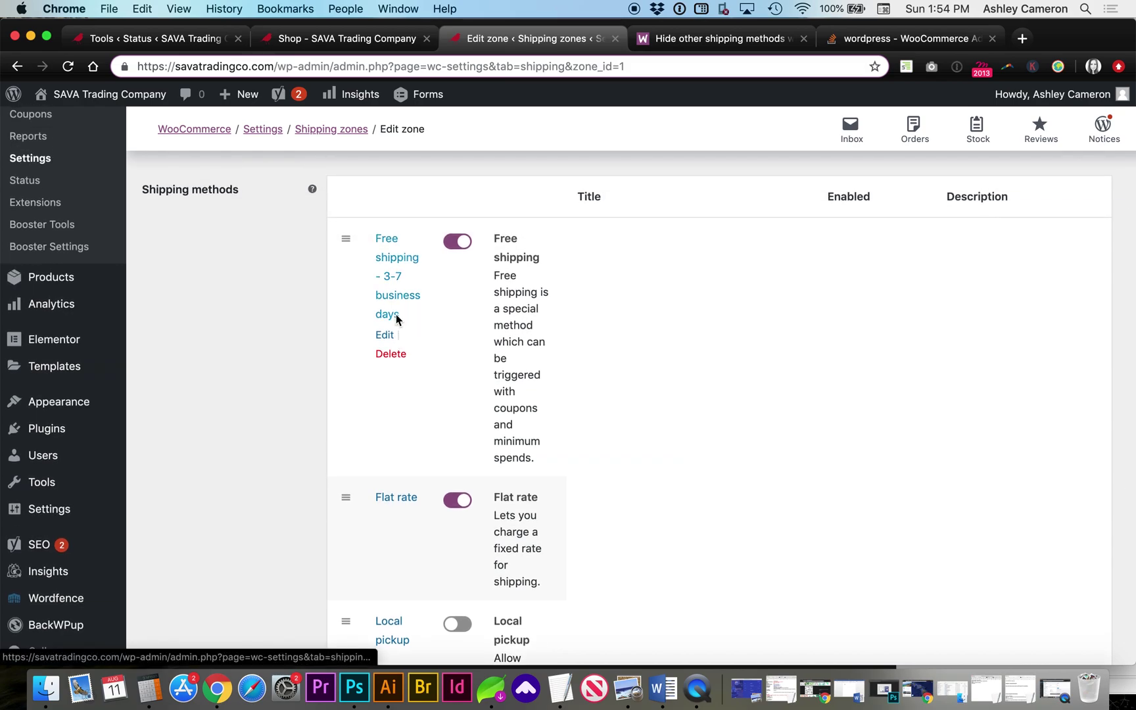
scroll(396, 315, "down", 1)
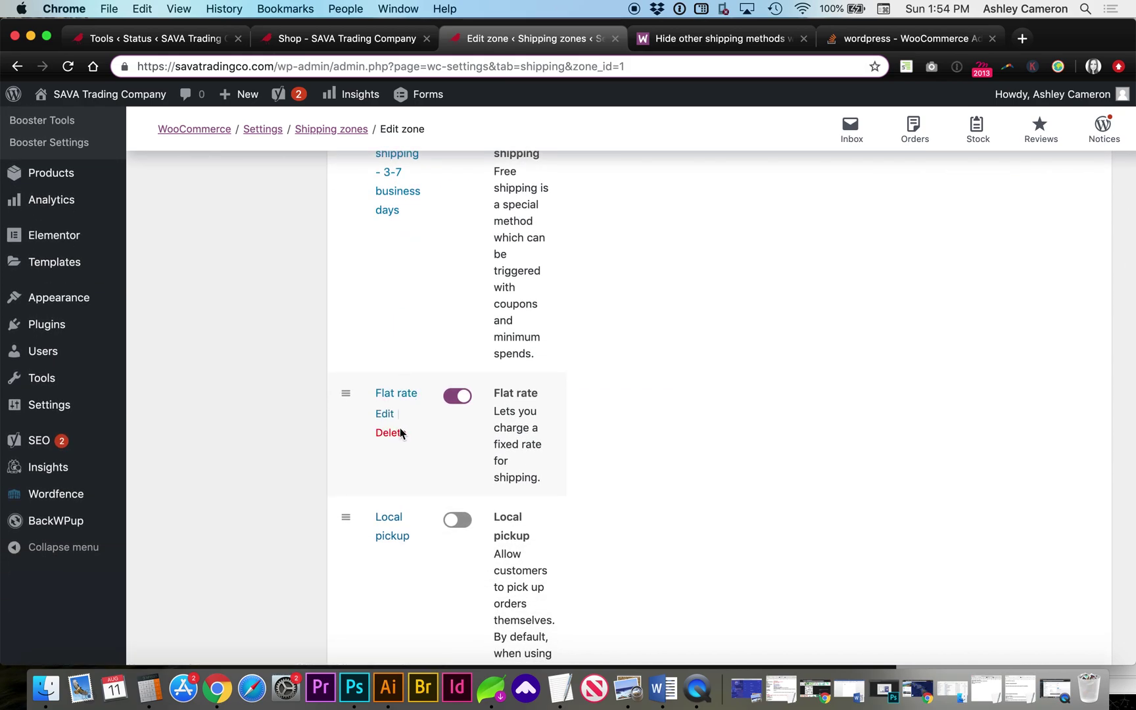
scroll(400, 433, "down", 1)
scroll(393, 468, "up", 1)
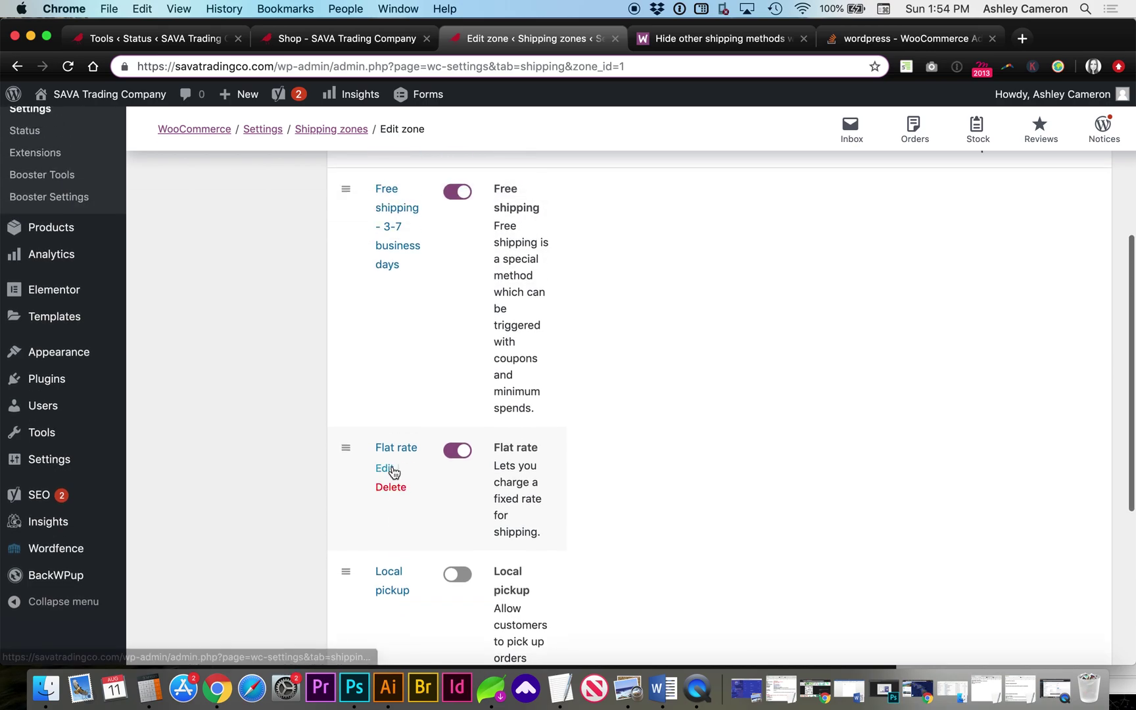
scroll(392, 472, "up", 2)
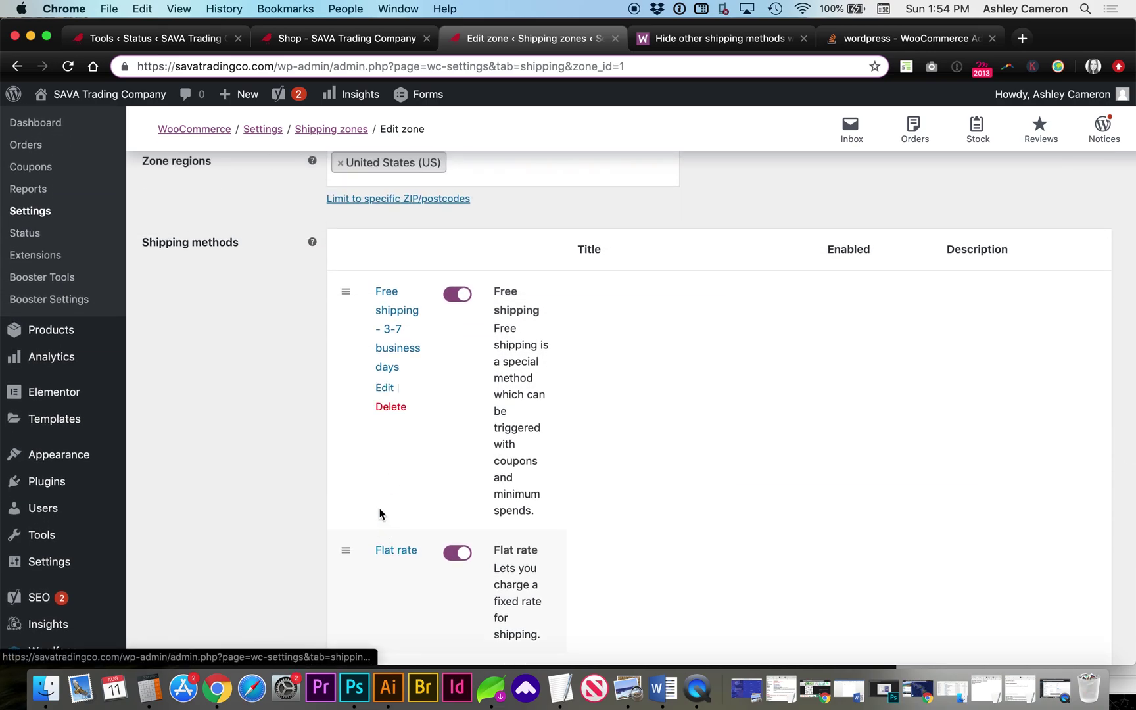
scroll(380, 514, "down", 2)
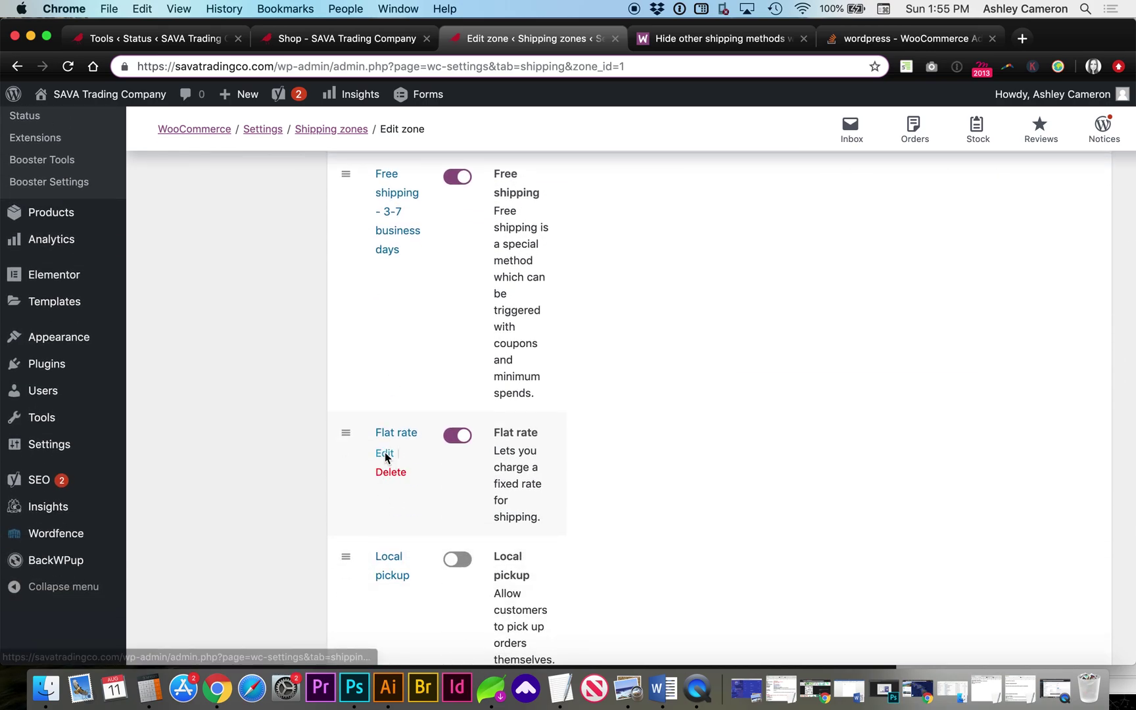
left_click(385, 454)
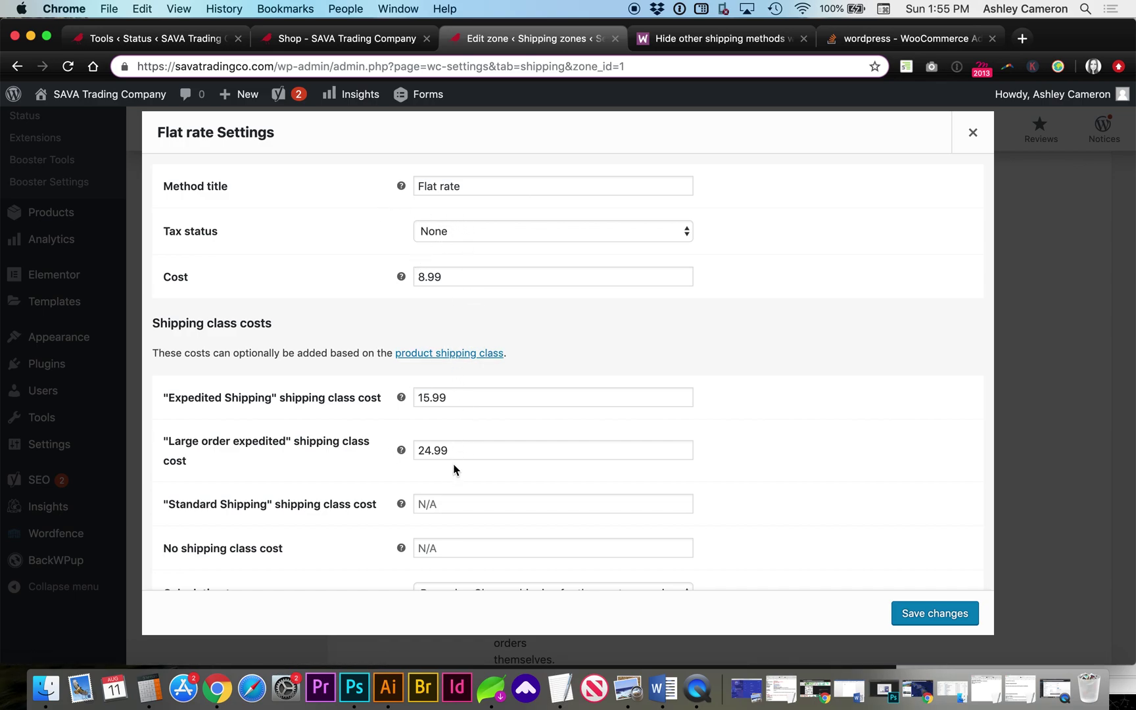
scroll(942, 284, "down", 2)
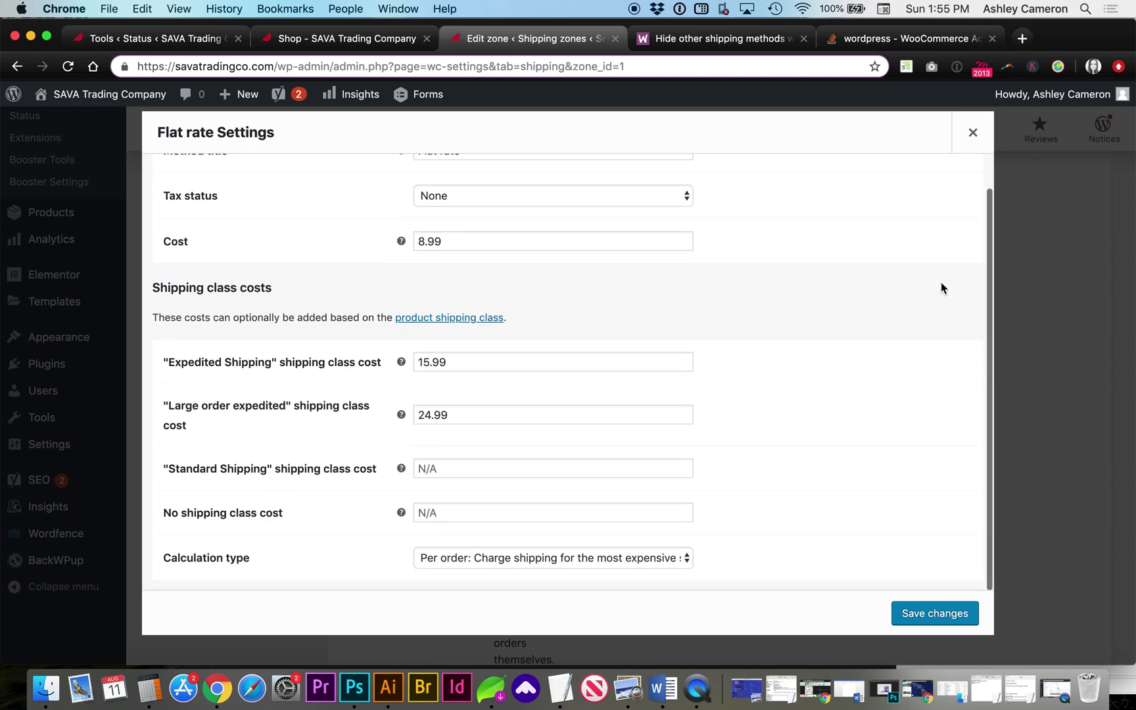
scroll(942, 283, "up", 2)
scroll(942, 284, "down", 2)
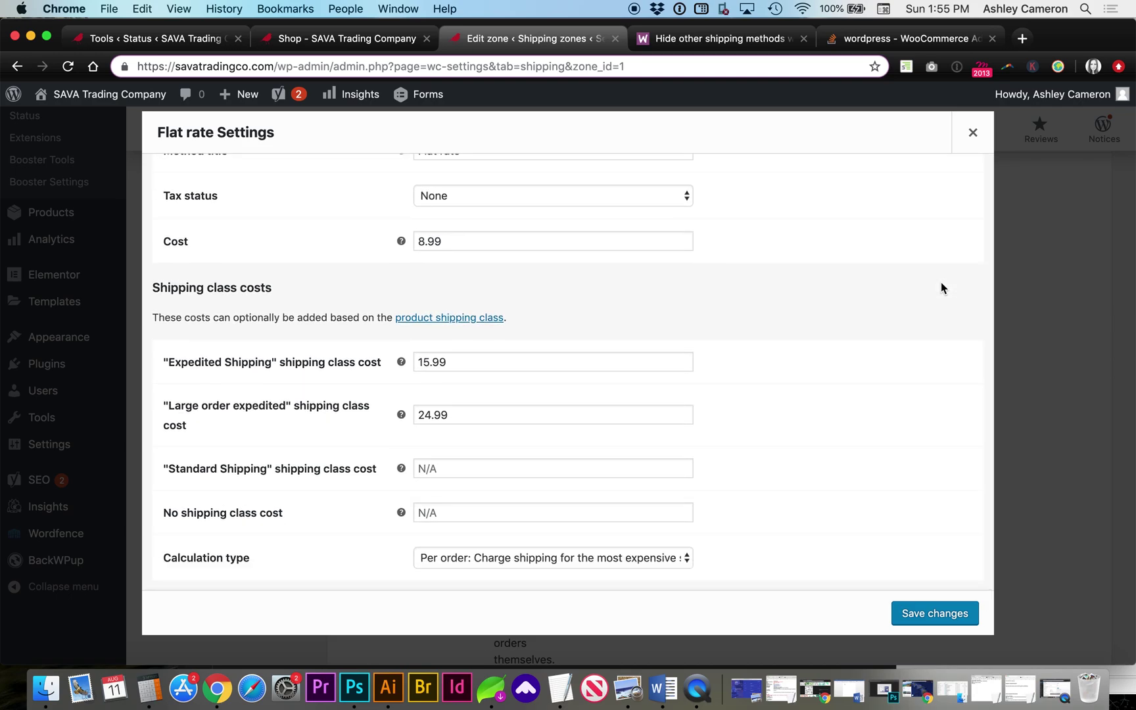
scroll(941, 287, "up", 1)
left_click(973, 133)
Step: Set Free shipping to require a minimum order amount of 75 OR a coupon, and save
mouse_move(373, 398)
scroll(375, 394, "up", 3)
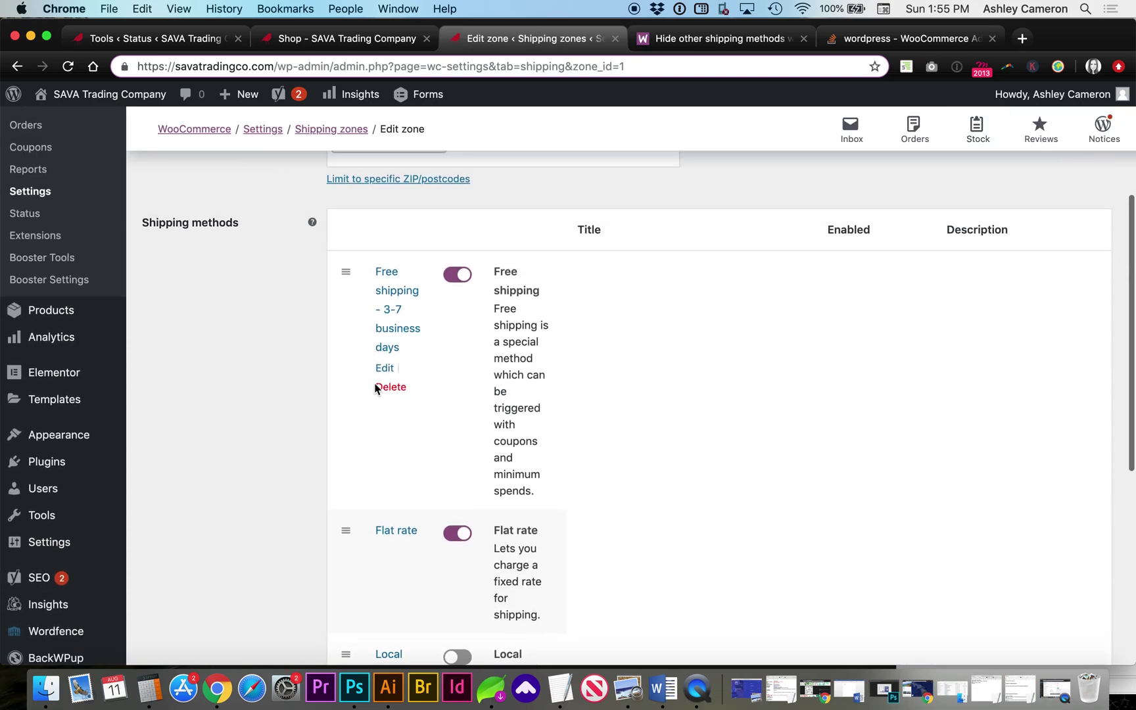
left_click(384, 368)
left_click(451, 395)
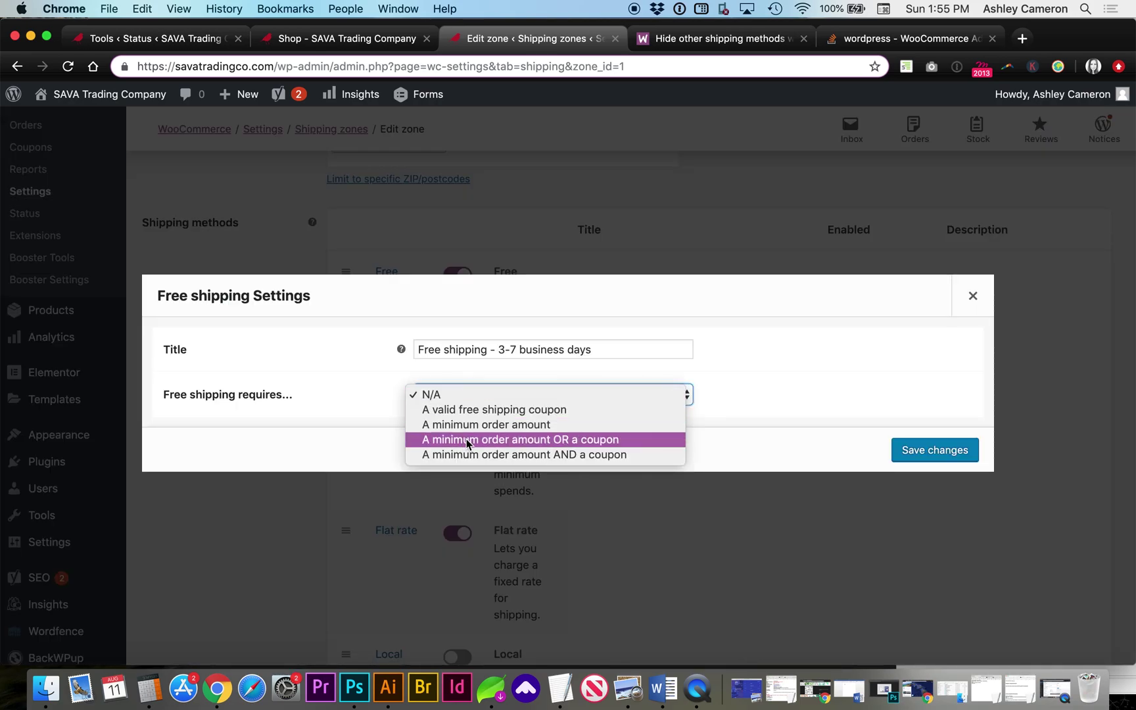
left_click(539, 439)
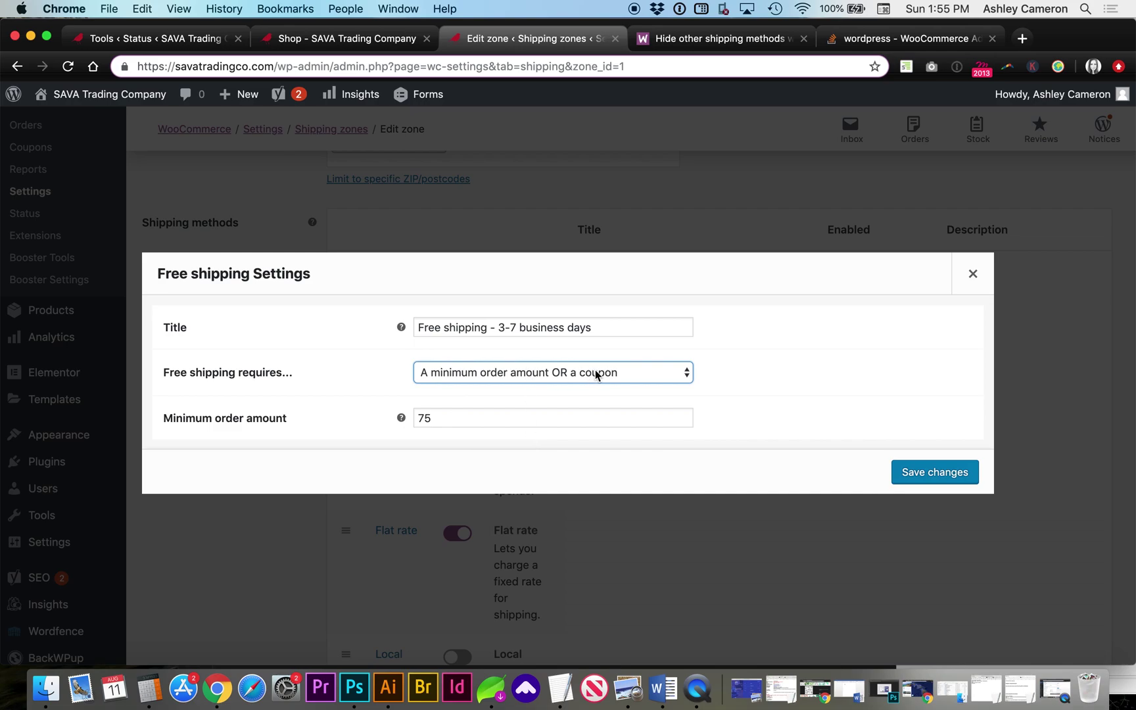
double_click(433, 424)
left_click(911, 472)
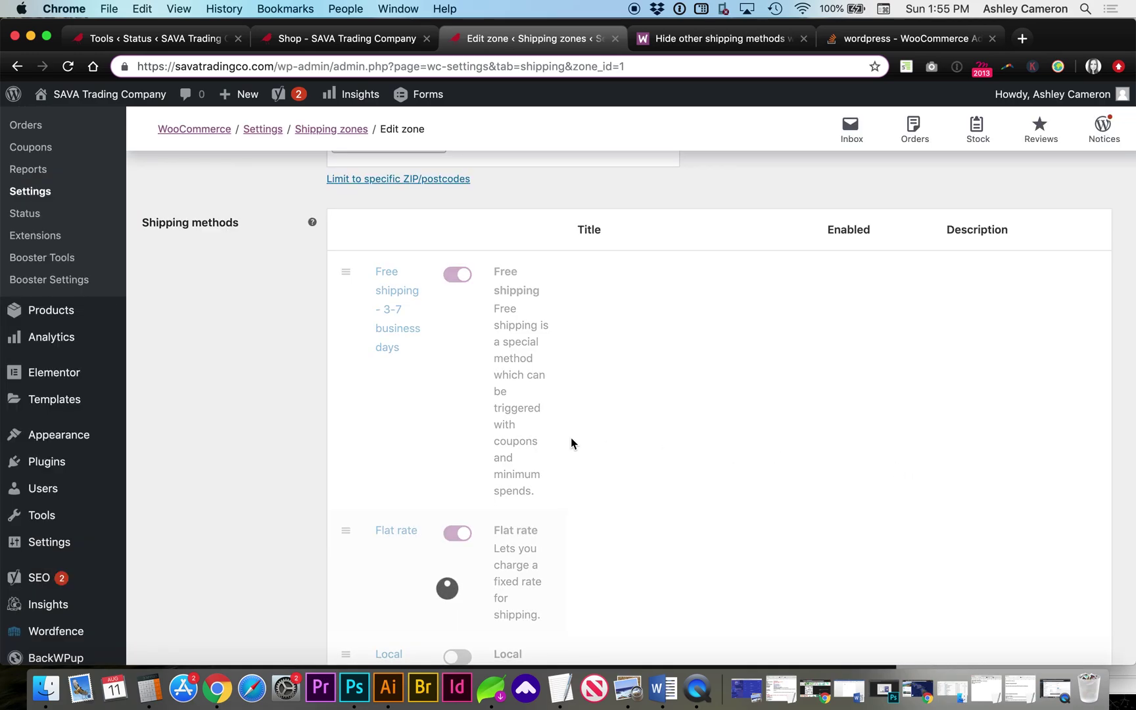
Step: From the Shop page, add a size M SAVA Trading Co Tee to the cart
left_click(336, 41)
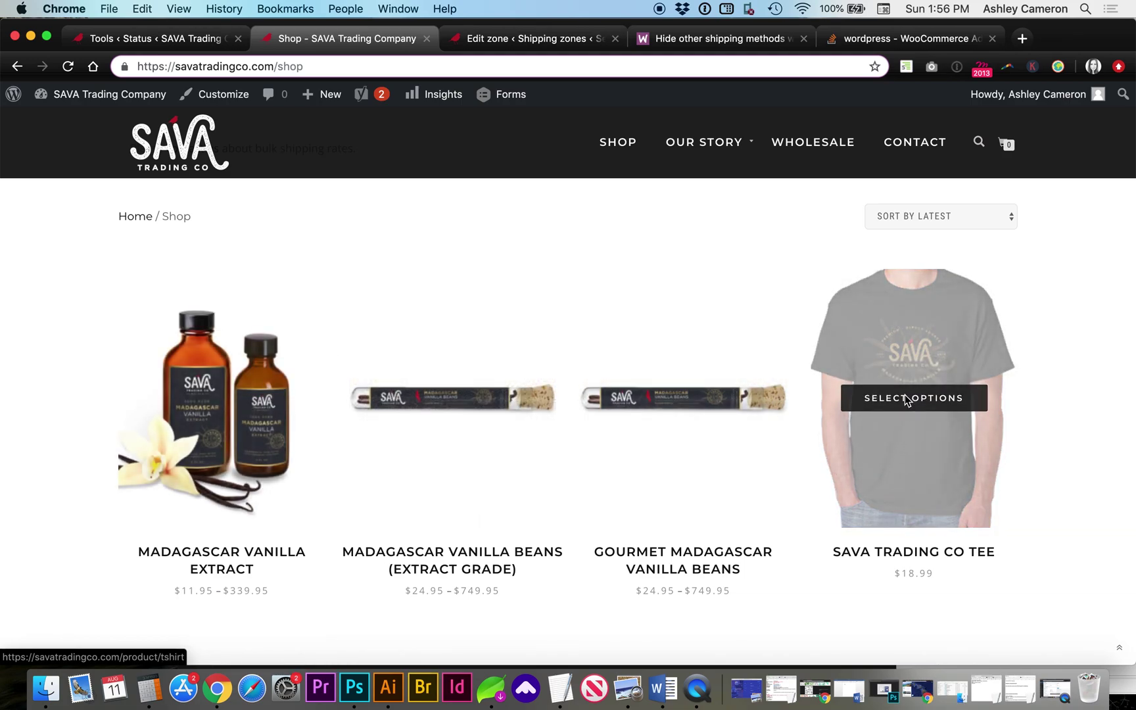
left_click(908, 401)
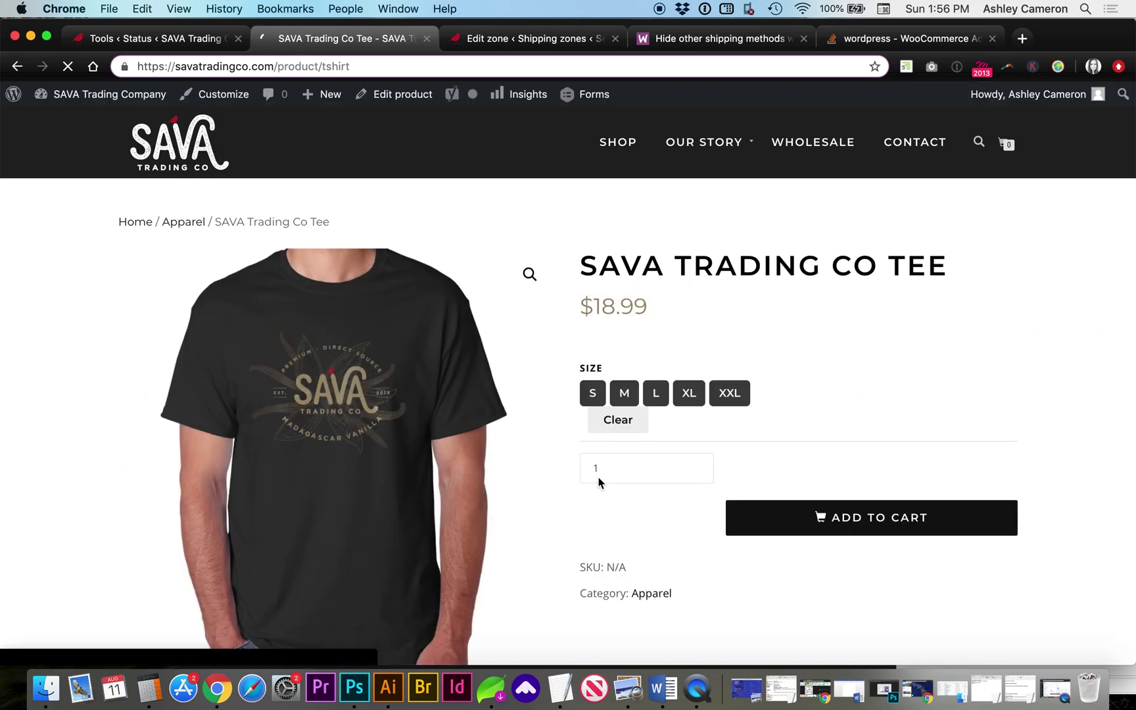
left_click(626, 394)
left_click(799, 521)
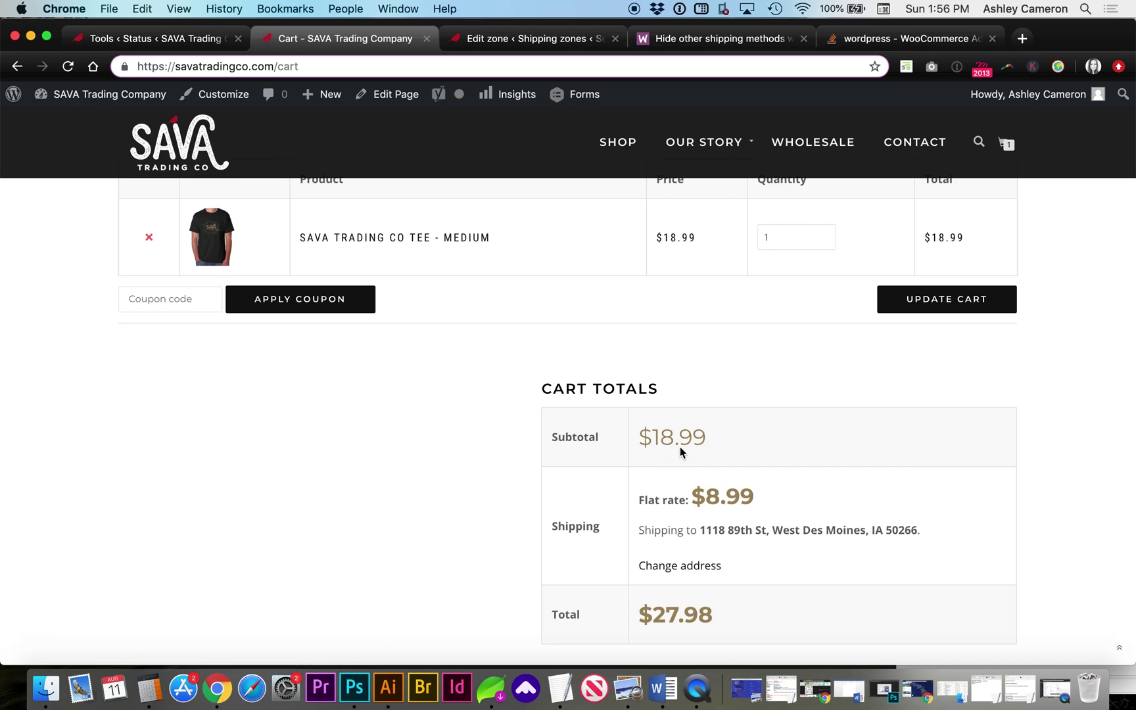
Step: Change the medium tee quantity to 4 and update the cart, reaching a $75.96 subtotal with free shipping
scroll(705, 435, "up", 1)
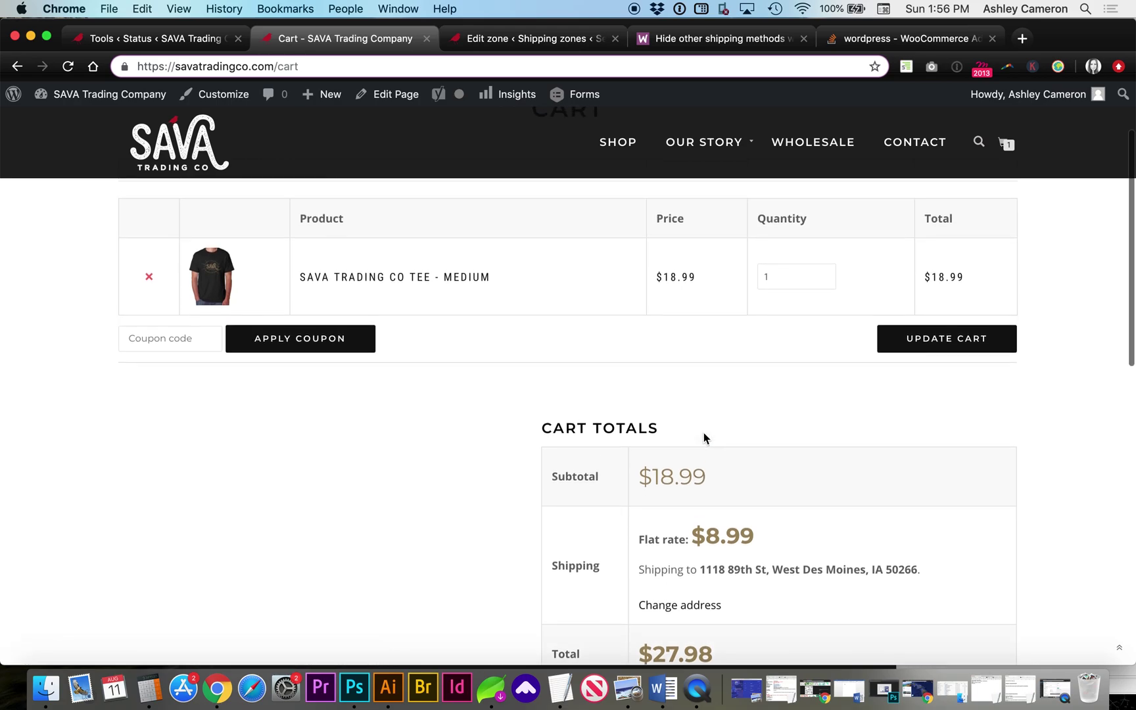
scroll(704, 437, "down", 2)
scroll(705, 437, "up", 4)
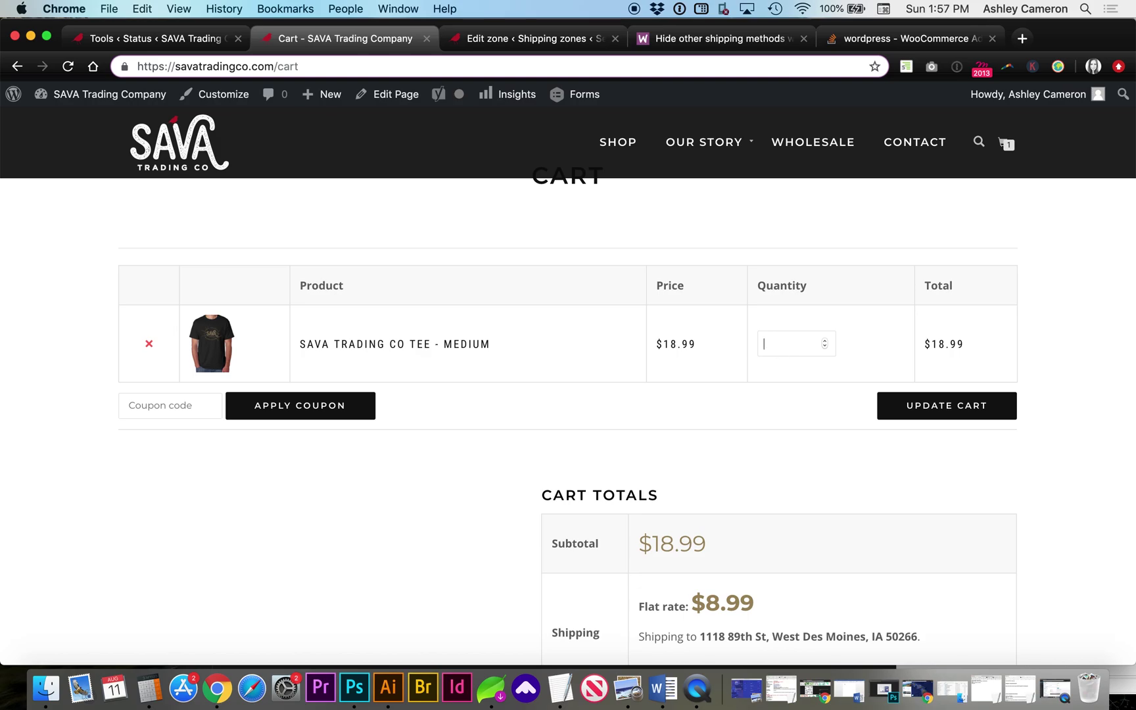
key("BackSpace")
type("4")
left_click(922, 408)
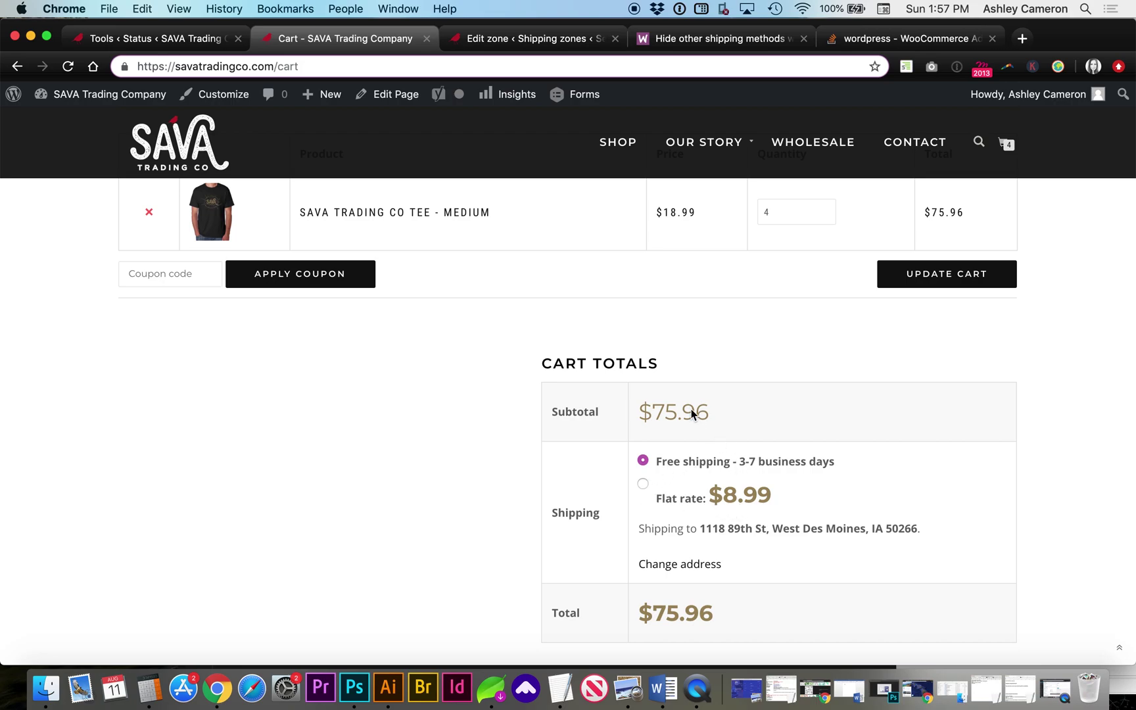
scroll(692, 409, "up", 2)
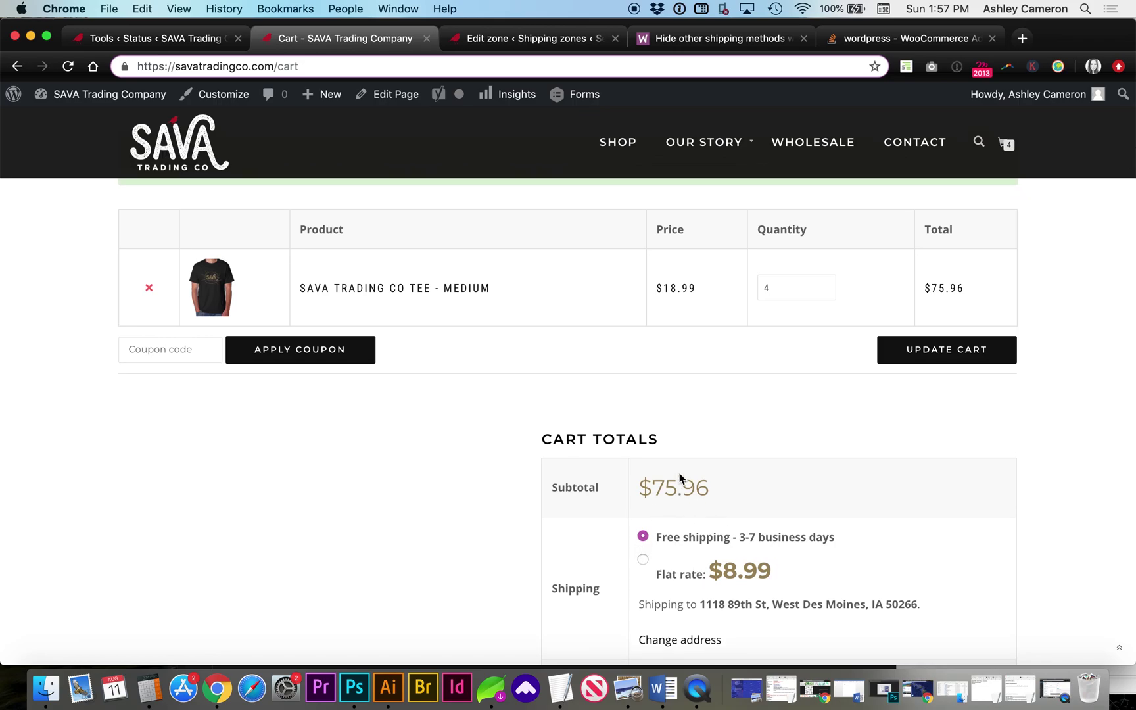
Step: Go to the hide-other-shipping-methods docs page and scroll down to the 'Snippets for WC 3.0+' section
left_click(672, 40)
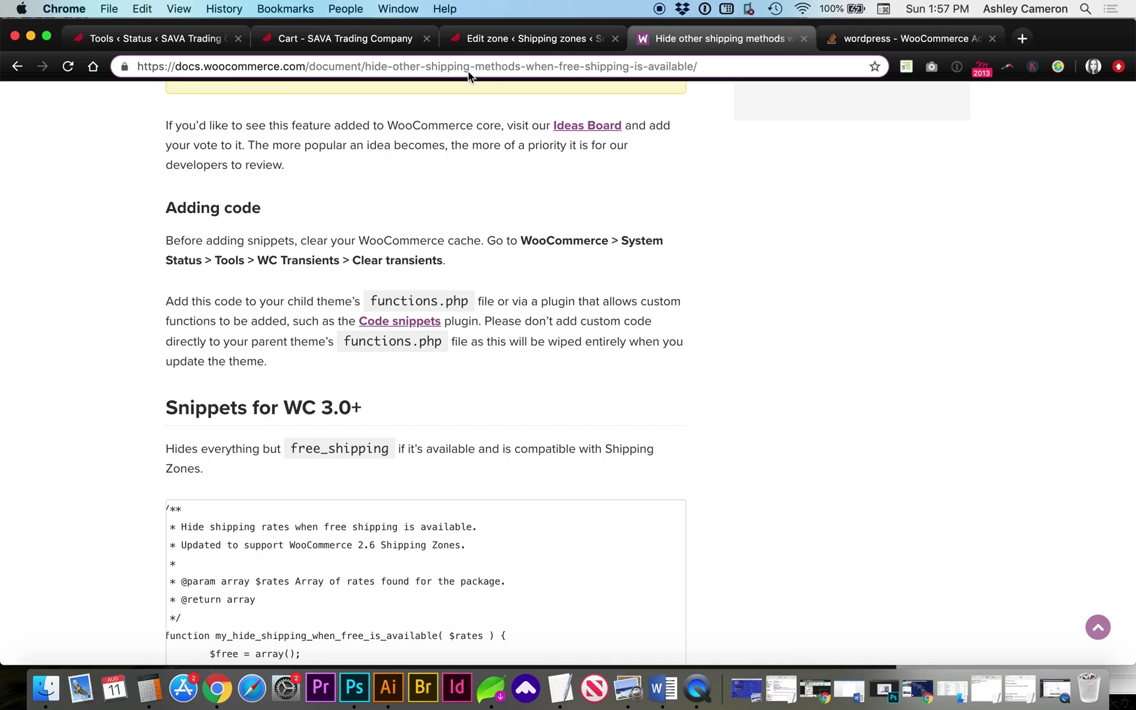
scroll(449, 289, "up", 3)
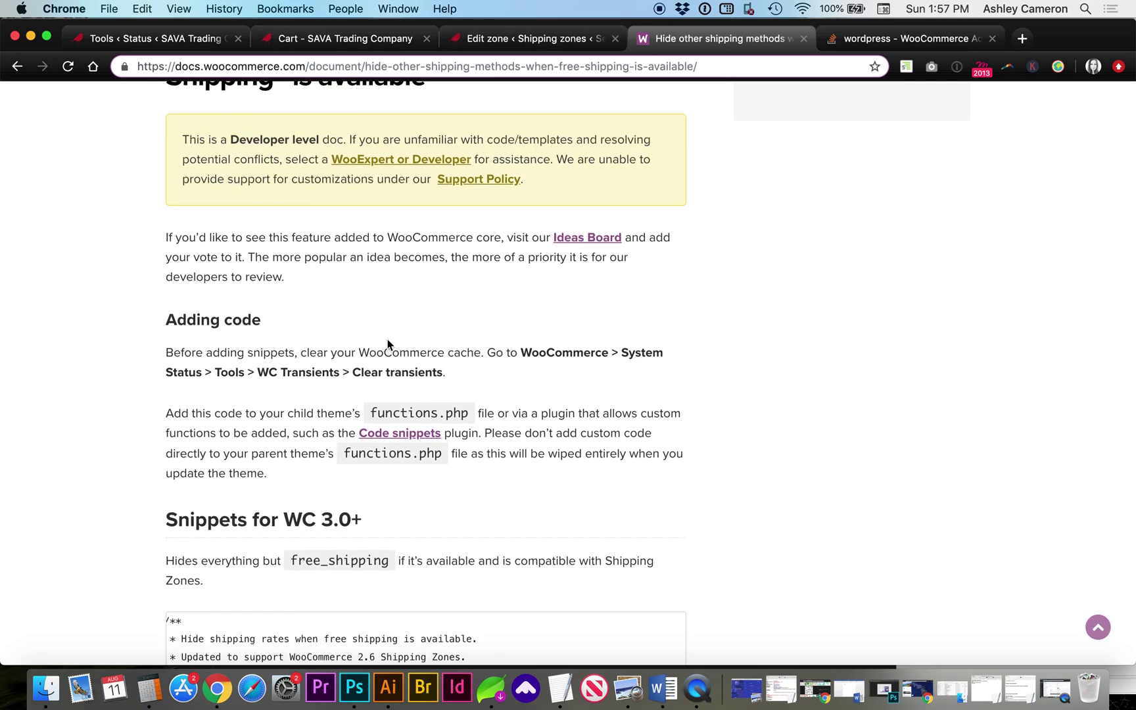
scroll(388, 342, "down", 2)
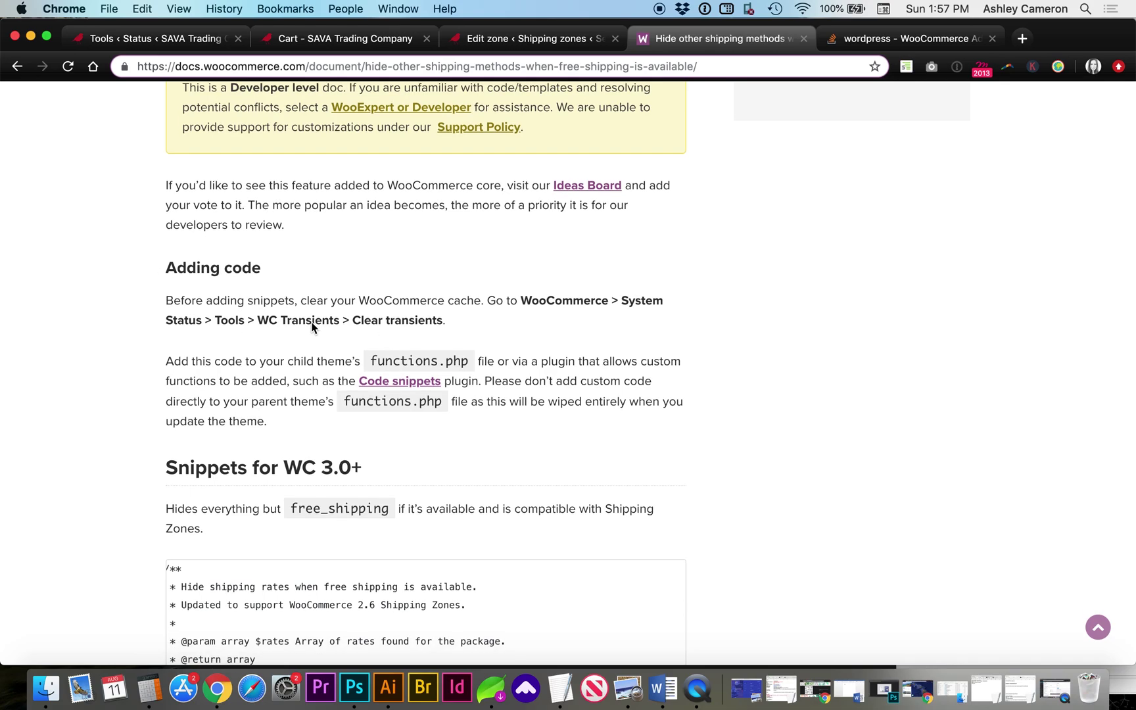
scroll(313, 327, "down", 5)
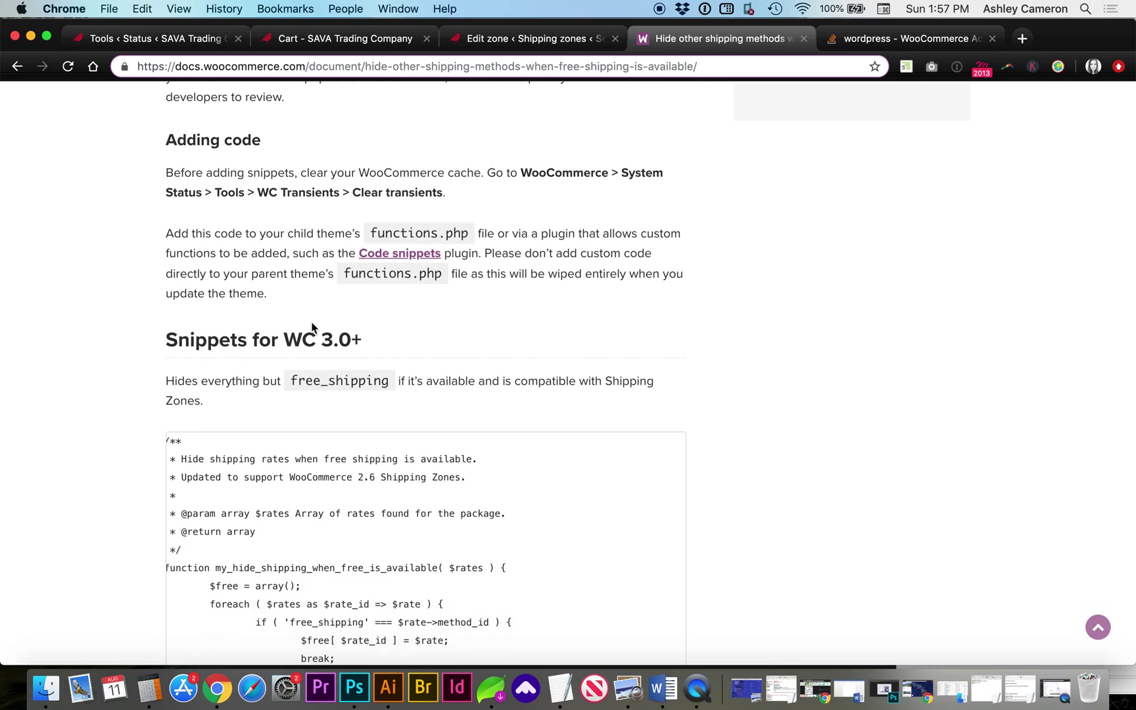
scroll(313, 327, "down", 4)
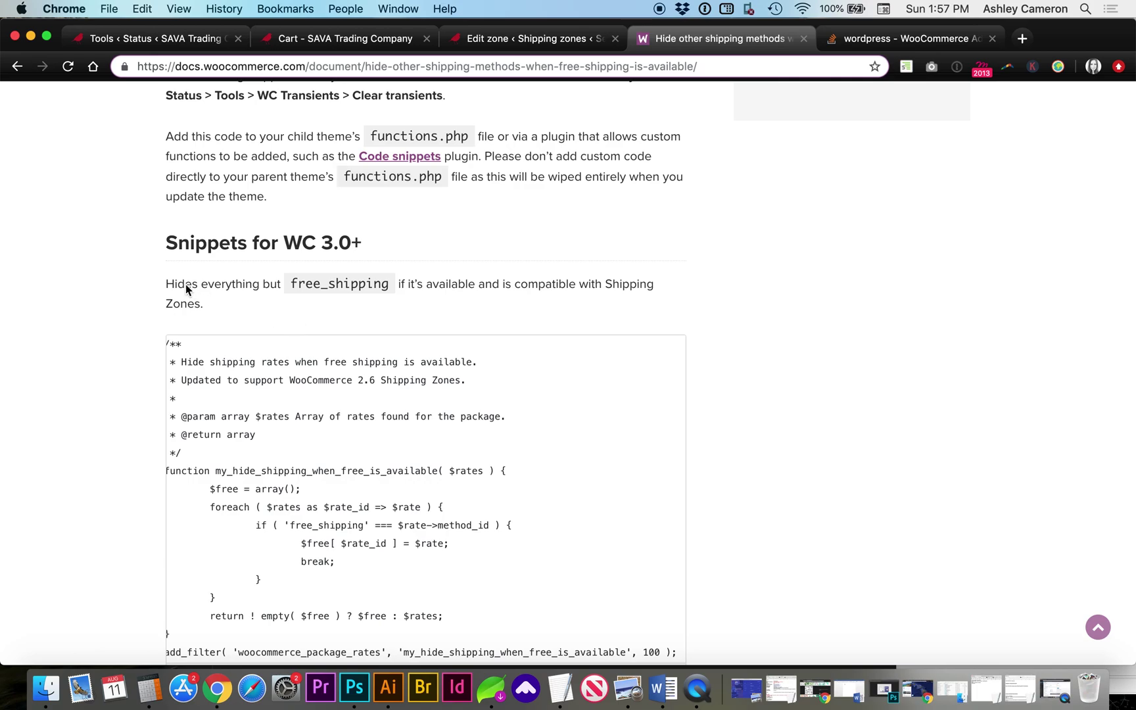
scroll(274, 354, "down", 1)
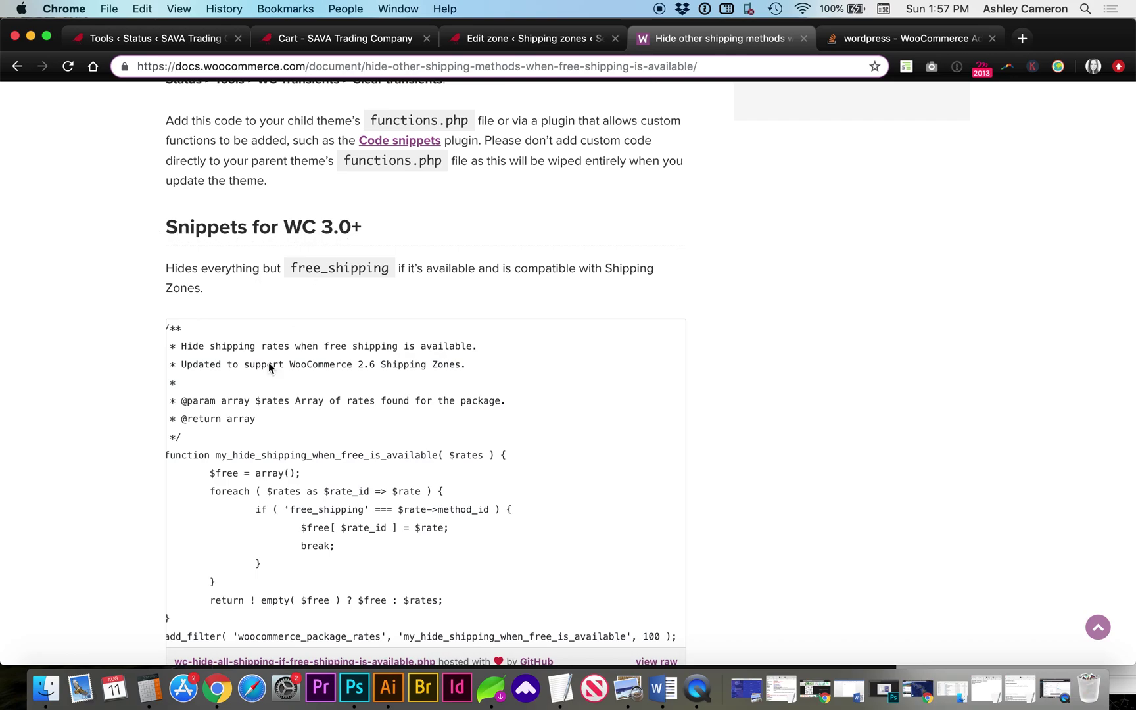
Step: Select all 18 lines of the WC 3.0+ snippet code block, then switch to Coda
triple_click(239, 439)
scroll(239, 439, "down", 5)
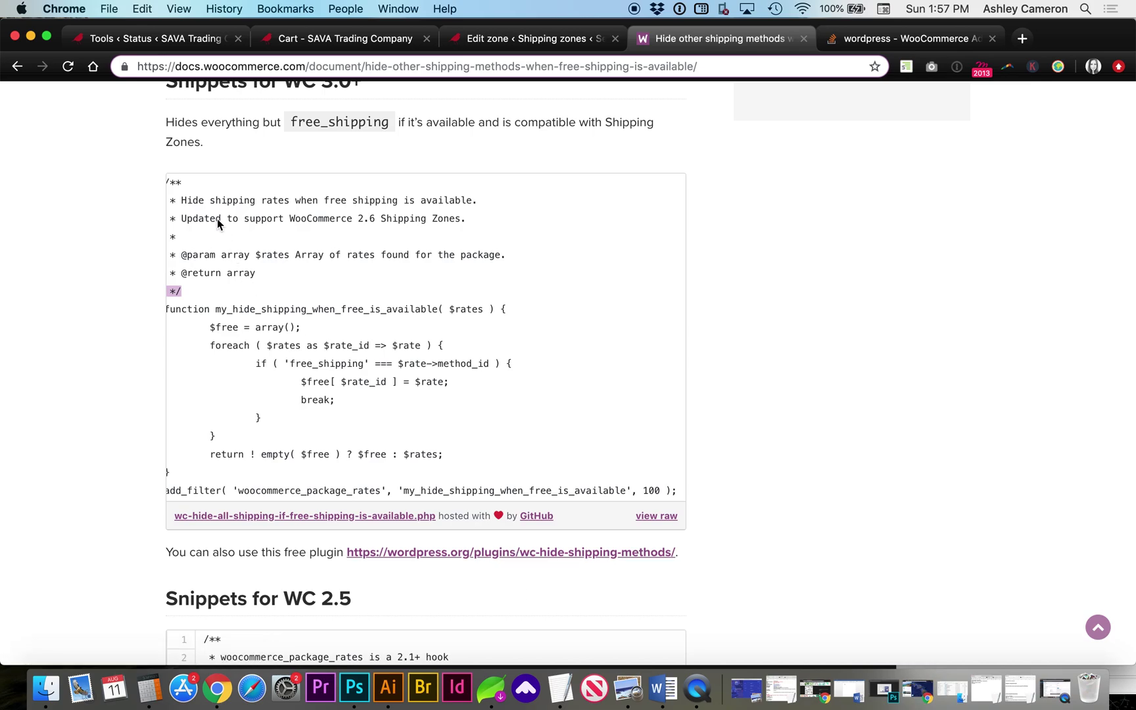
scroll(217, 222, "left", 3)
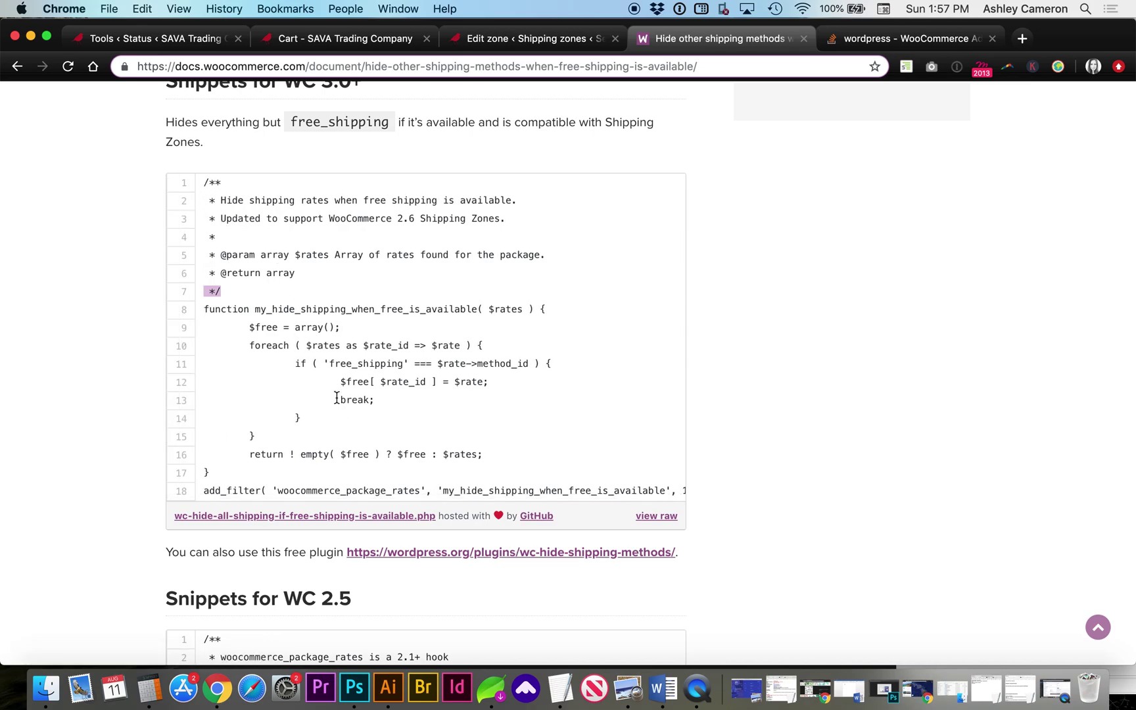
left_click(204, 183)
left_click_drag(204, 183, 695, 496)
key("super+c")
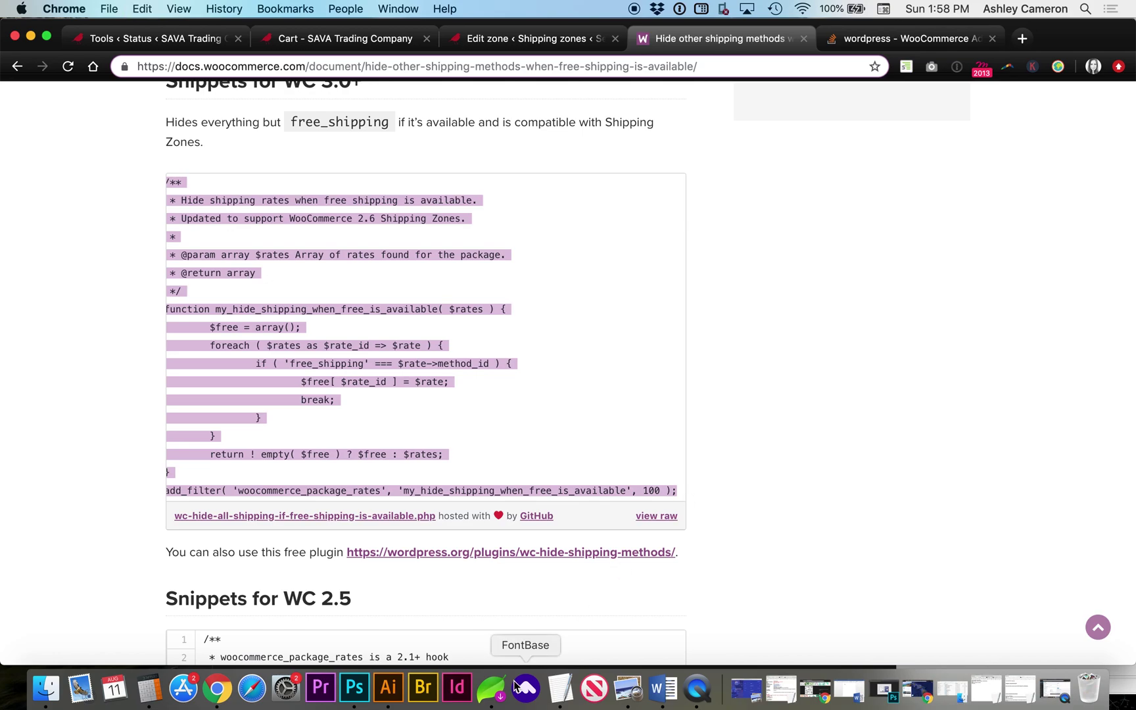
left_click(490, 687)
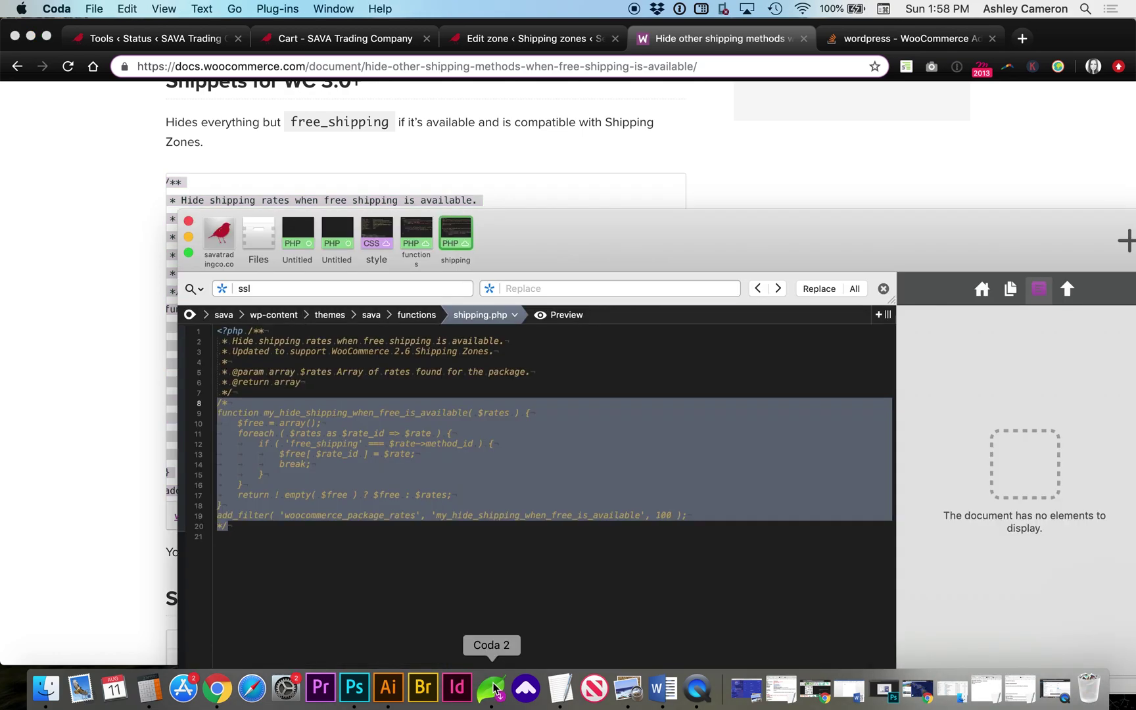
Step: Open functions.php from the themes/sava folder in Coda's Files browser
left_click(410, 245)
left_click(262, 245)
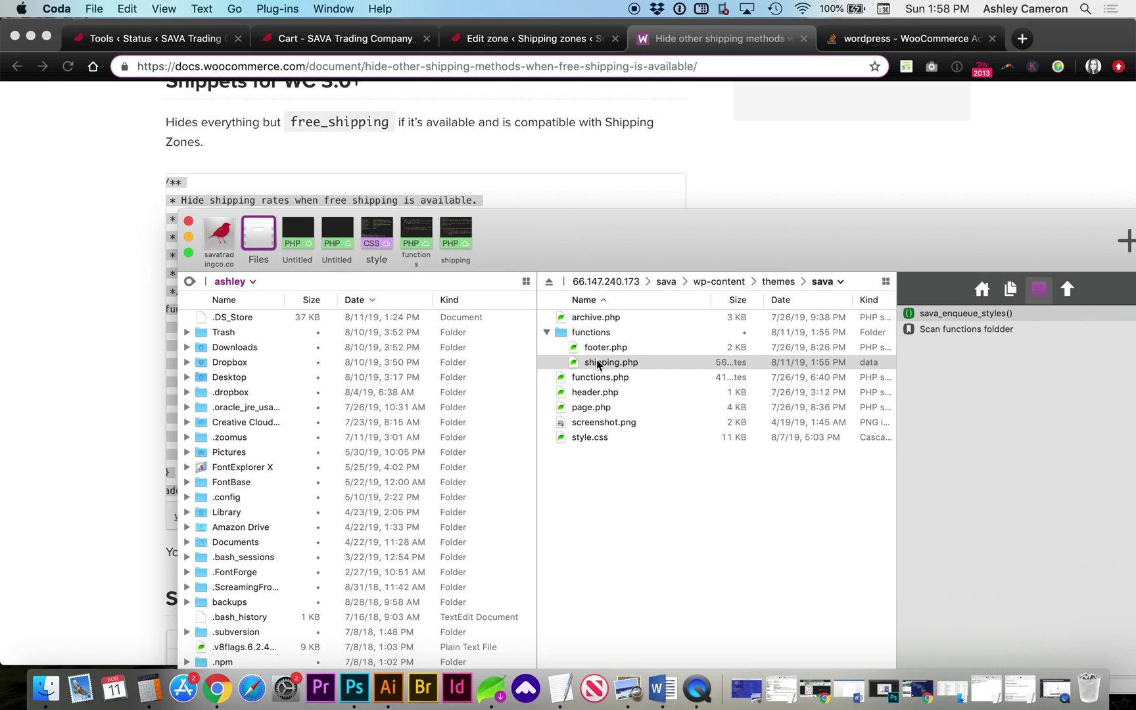
left_click(585, 334)
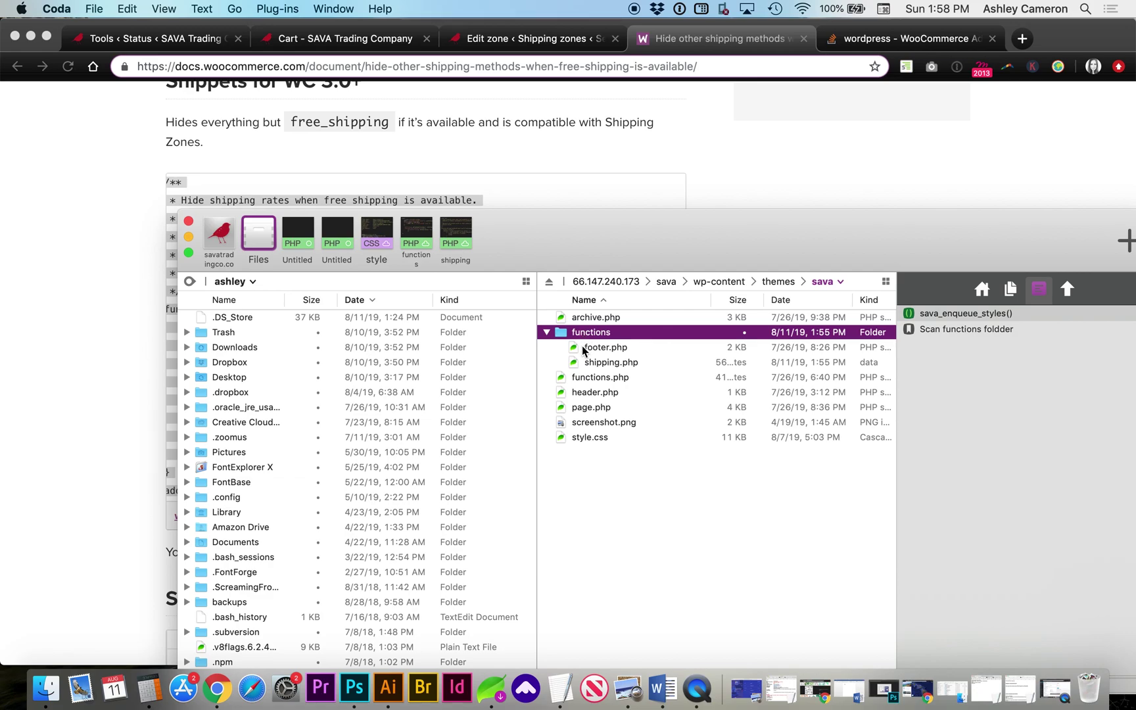
double_click(589, 380)
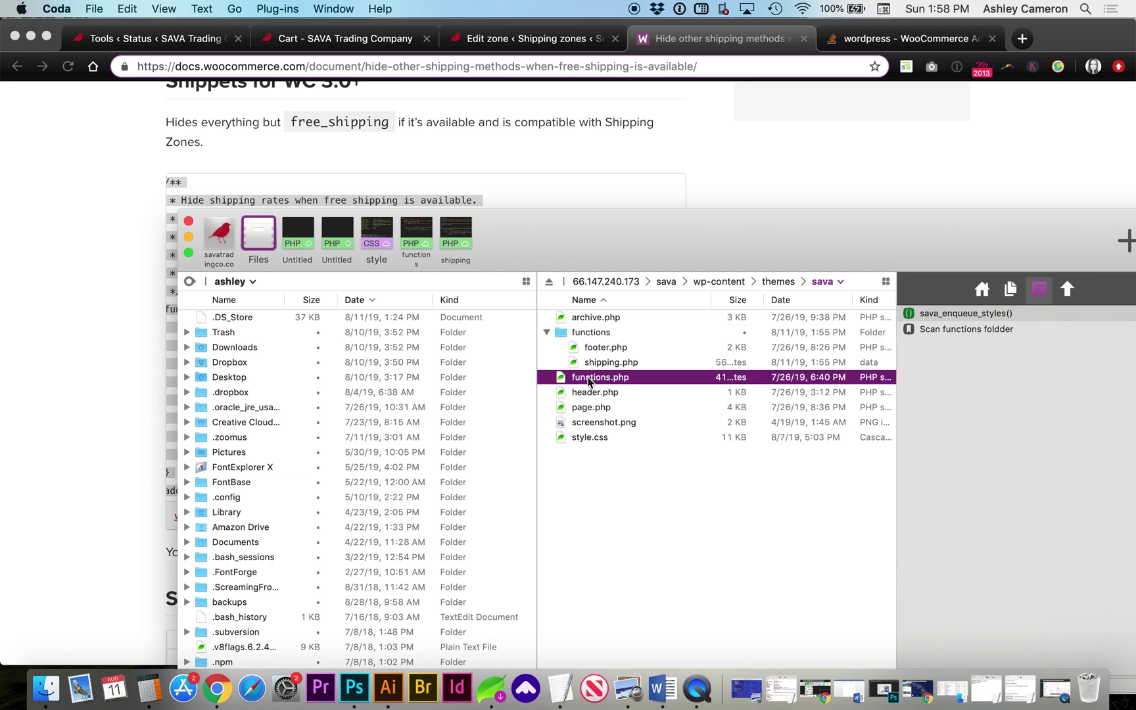
Step: Paste the my_hide_shipping_when_free_is_available snippet on a new line before the closing ?> tag
left_click(222, 454)
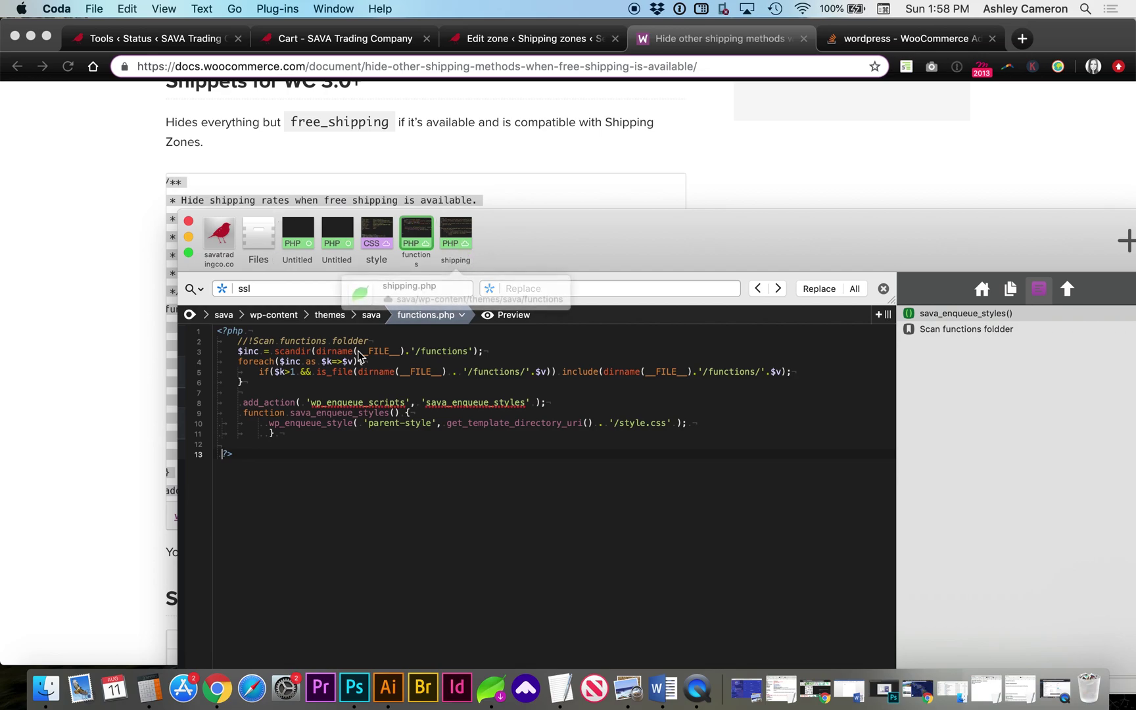
key("Return")
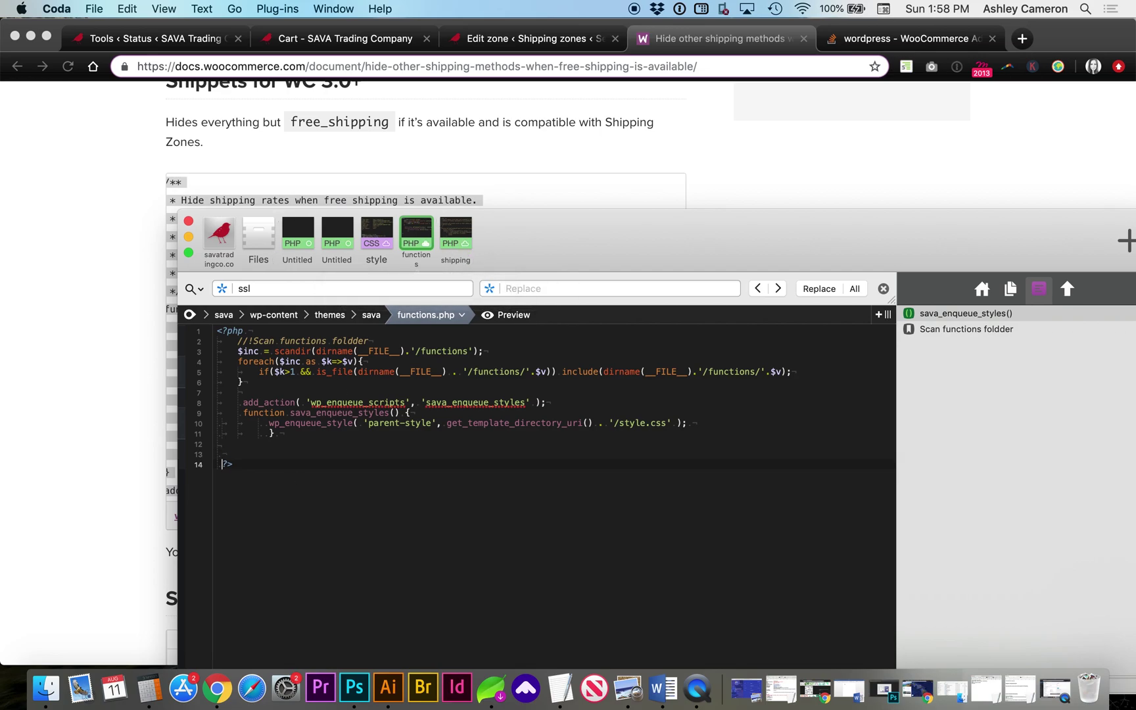
key("super+v")
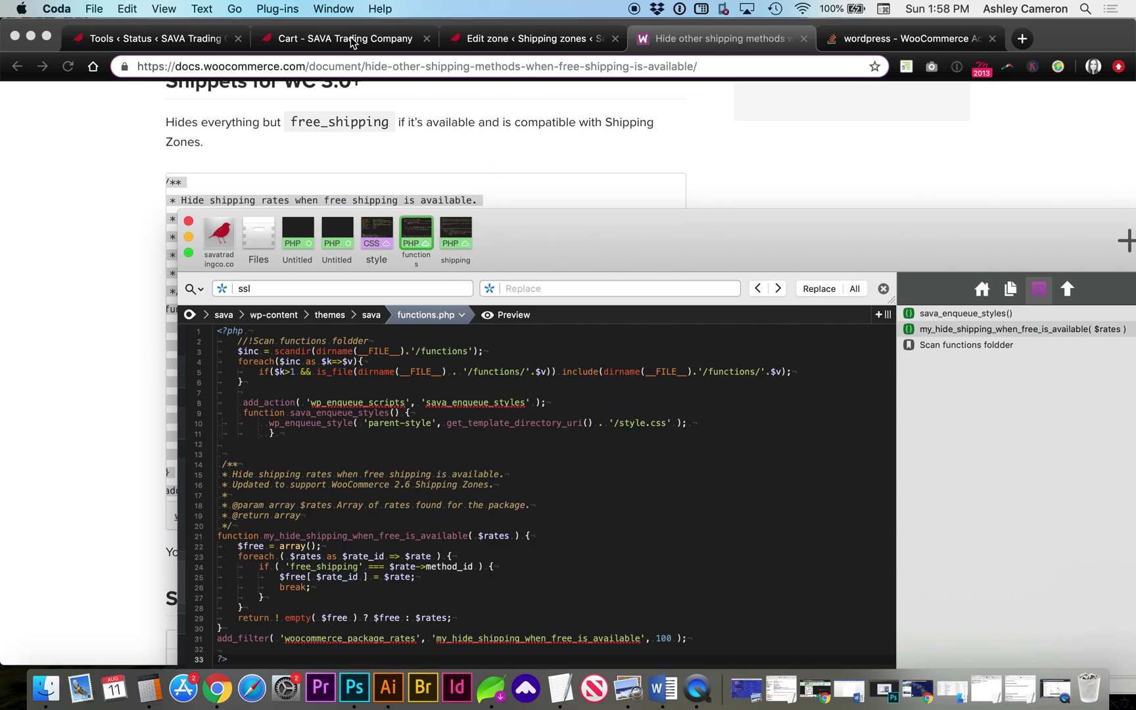
Step: Return to the documentation page and select a line of its text
left_click(162, 139)
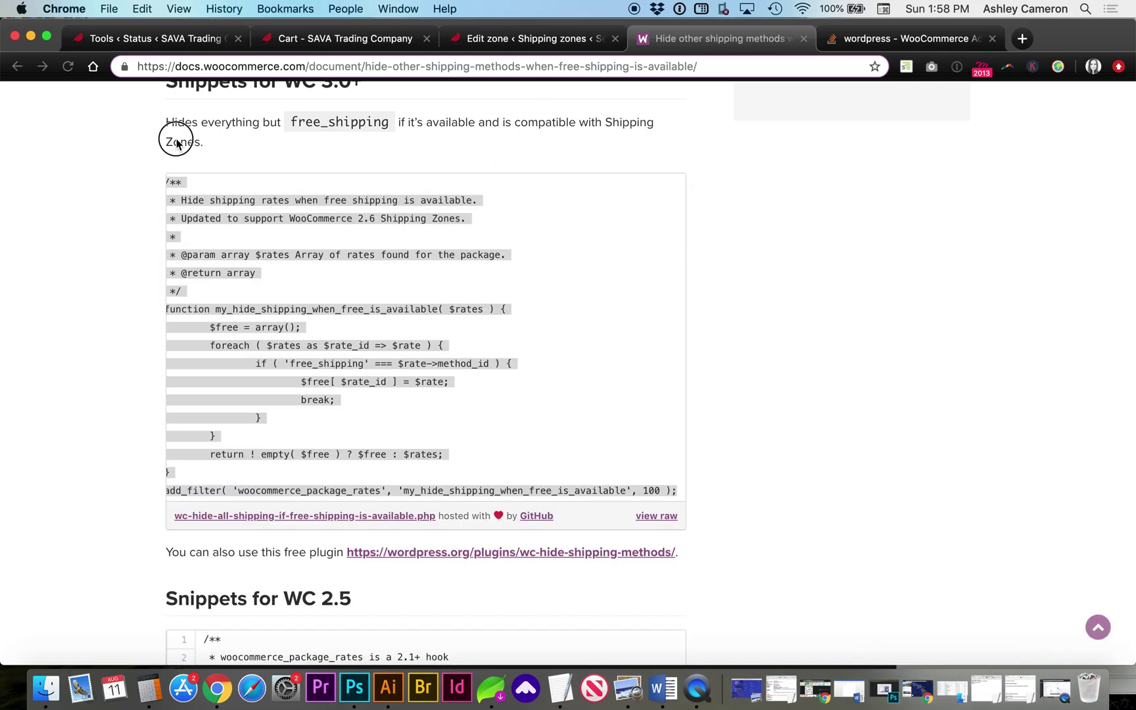
scroll(258, 311, "up", 5)
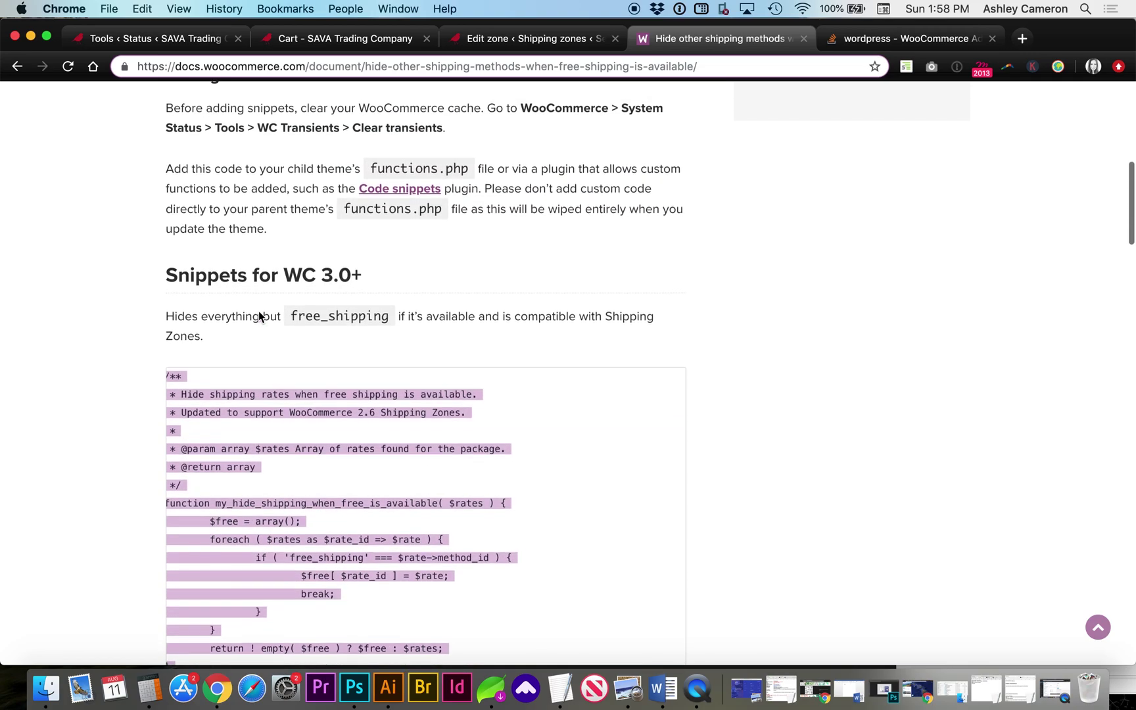
scroll(258, 311, "up", 2)
left_click_drag(231, 173, 459, 192)
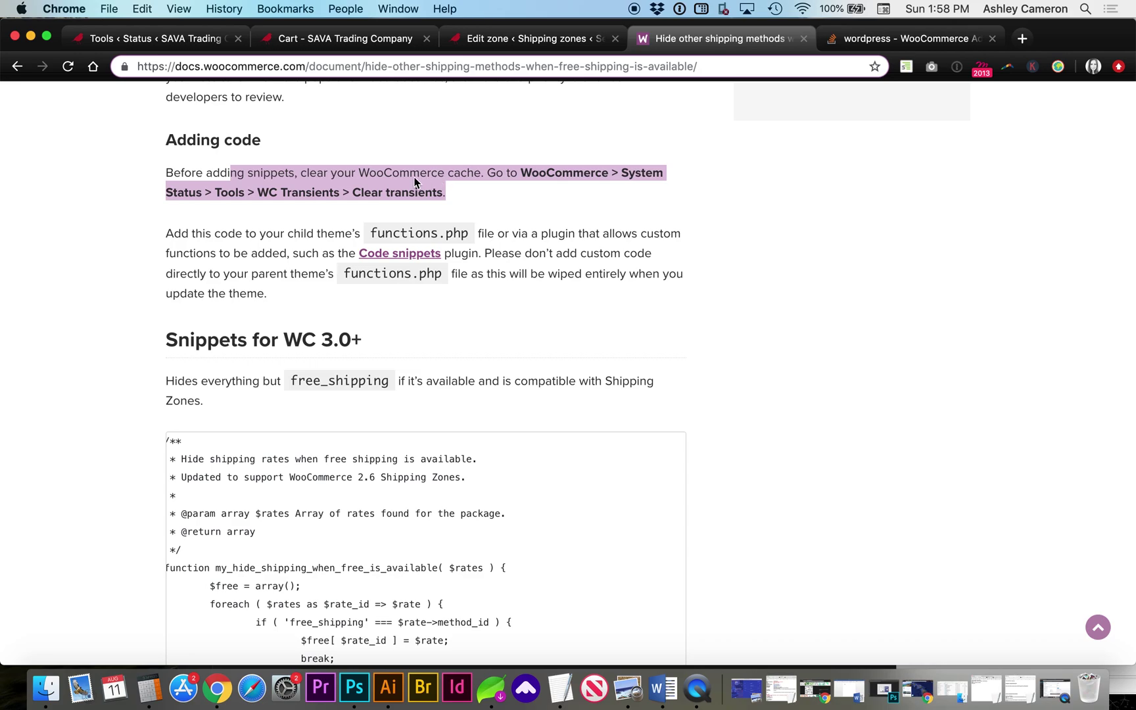
Step: Clear the WooCommerce transients in WooCommerce > Status > Tools, then return to the Cart page
left_click(203, 38)
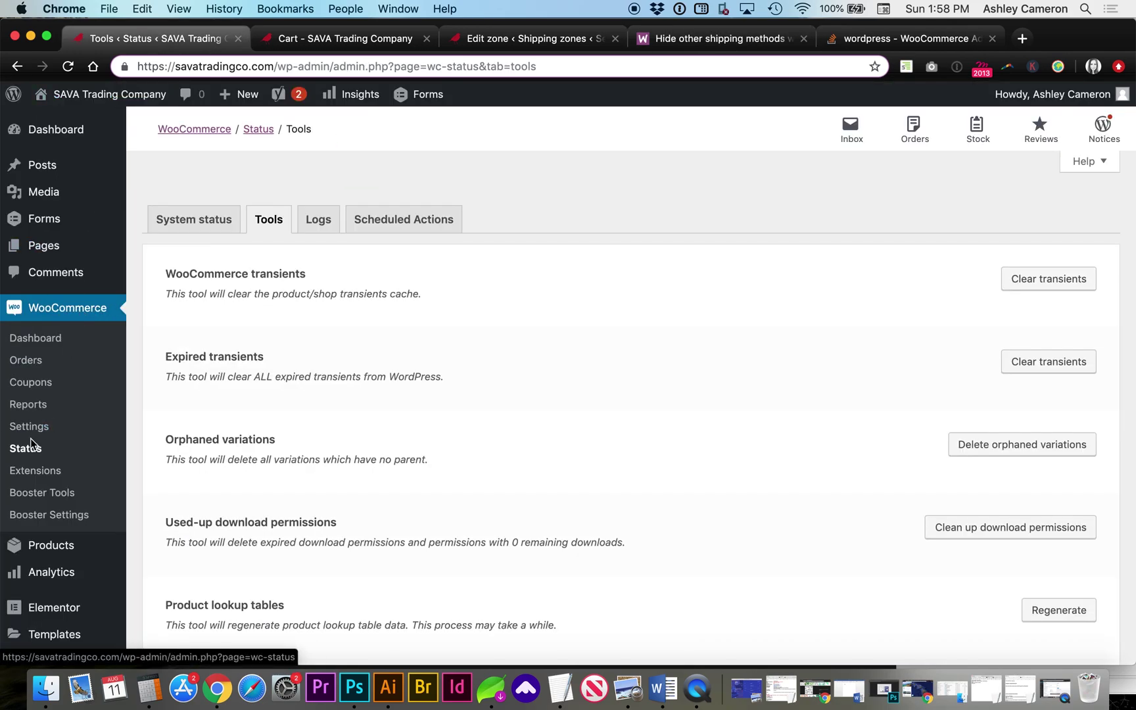
left_click(261, 220)
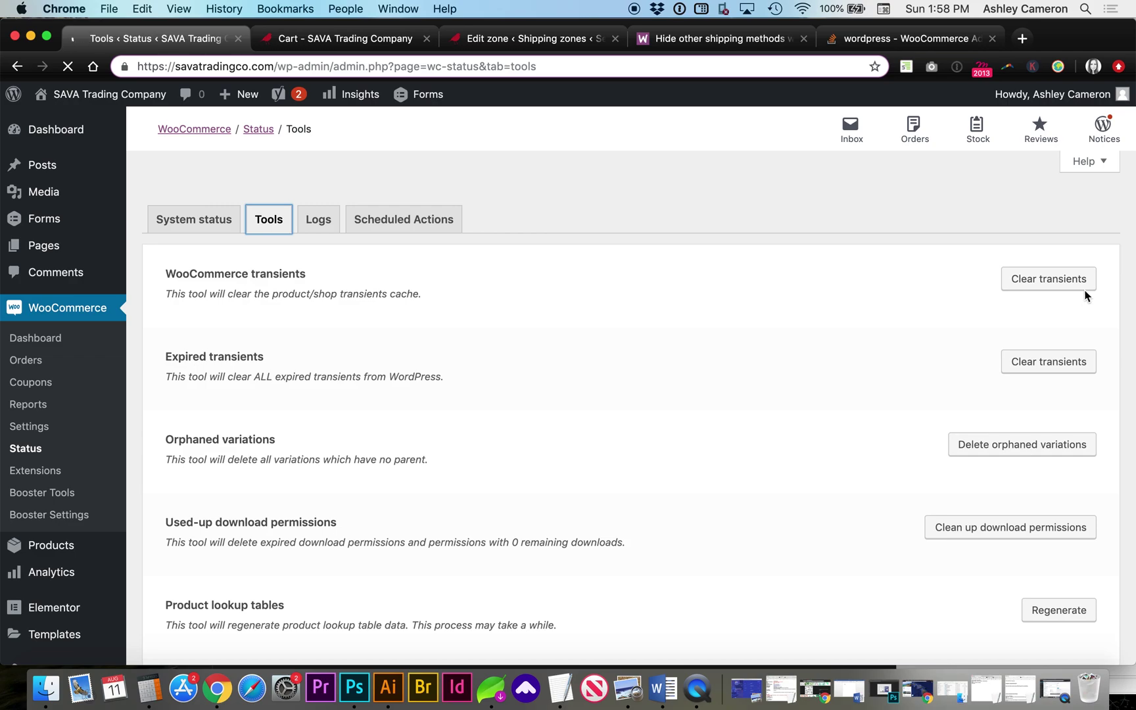
left_click(1047, 281)
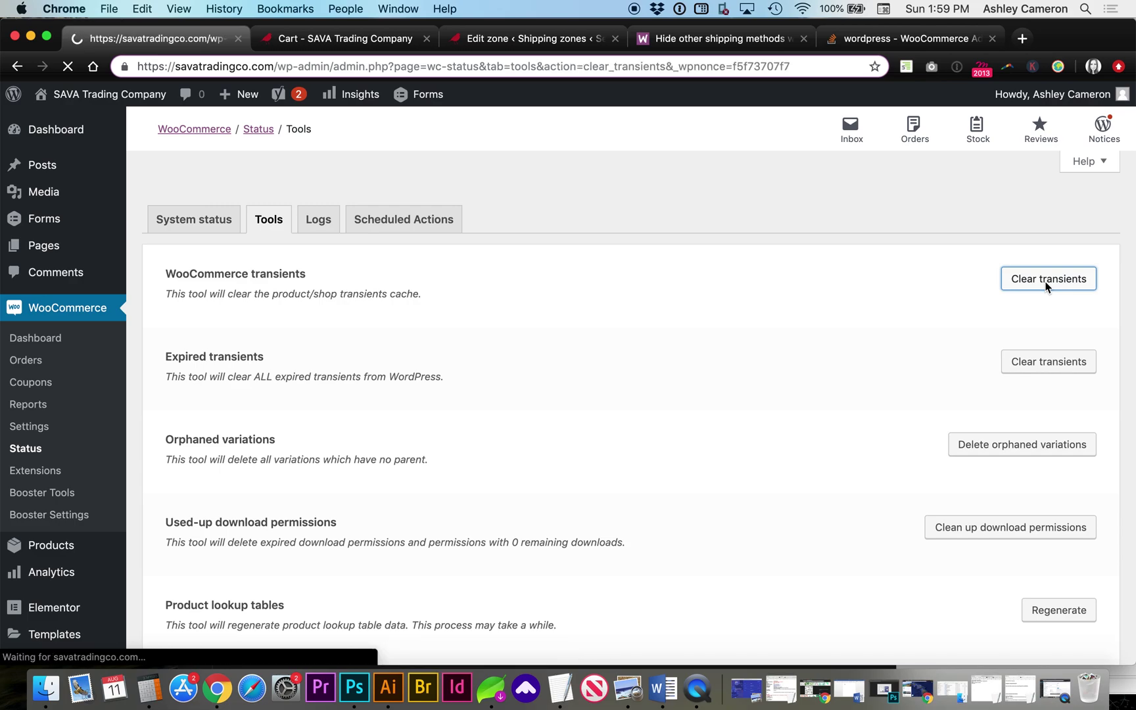
left_click(349, 38)
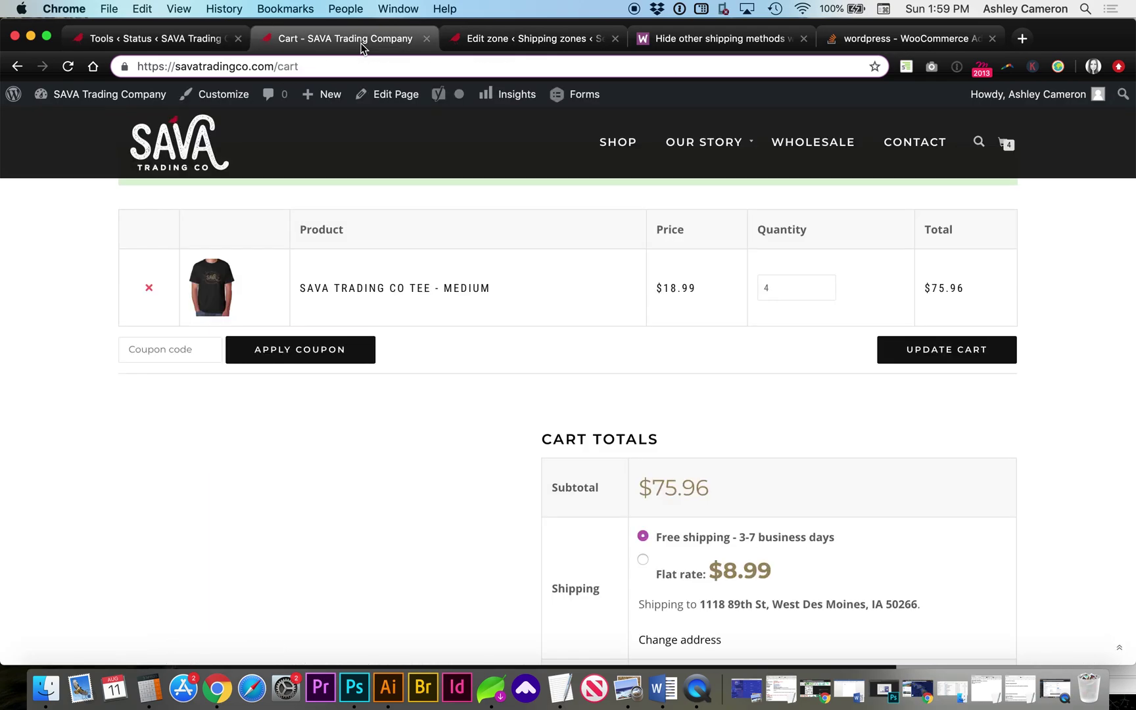
Step: Reload the cart, then change the tee quantity from 4 to 1 and update the cart
left_click(68, 66)
scroll(186, 376, "down", 1)
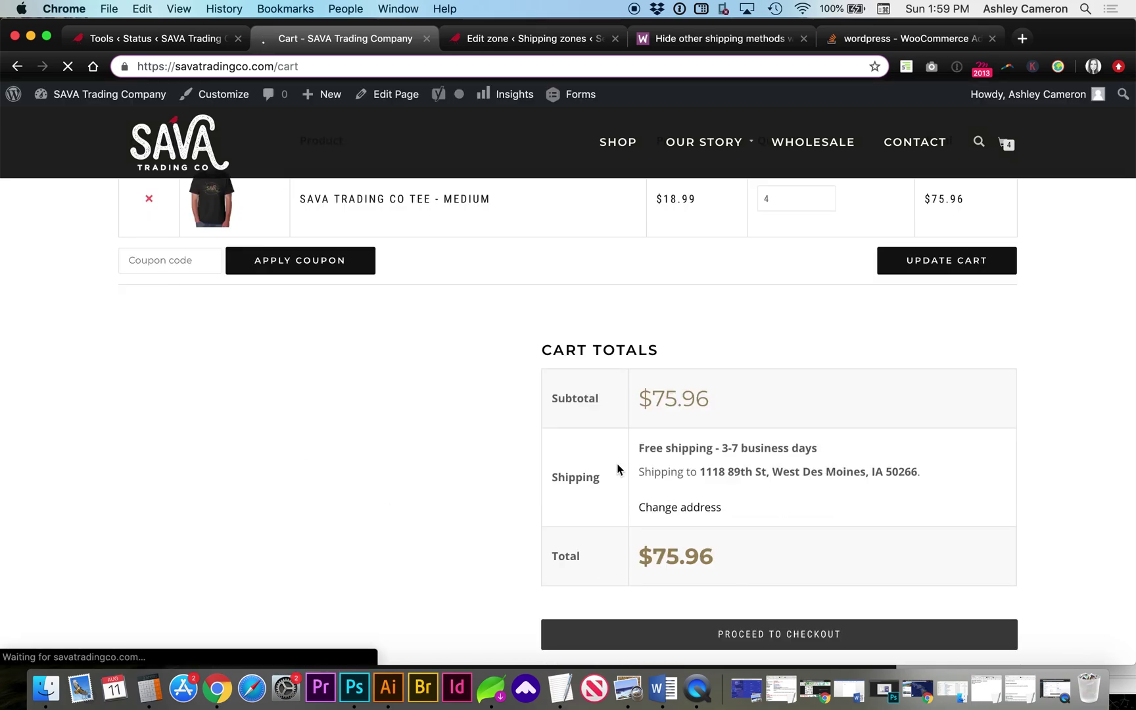
left_click(772, 256)
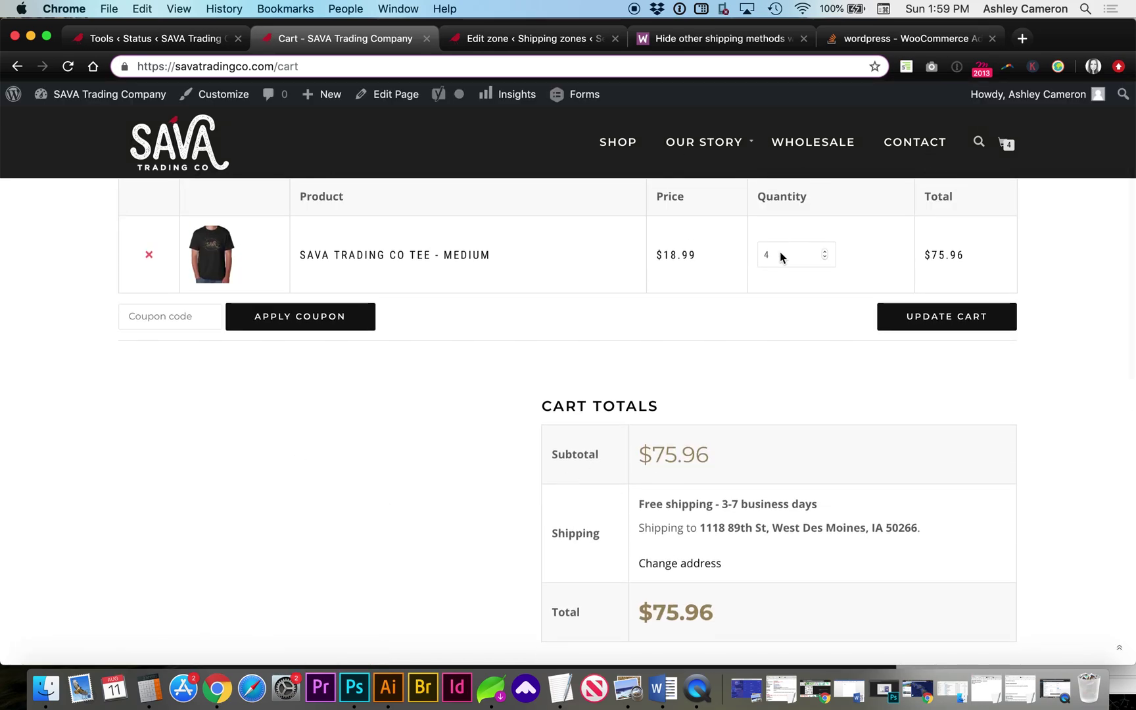
key("Up")
key("BackSpace")
type("1")
left_click(927, 324)
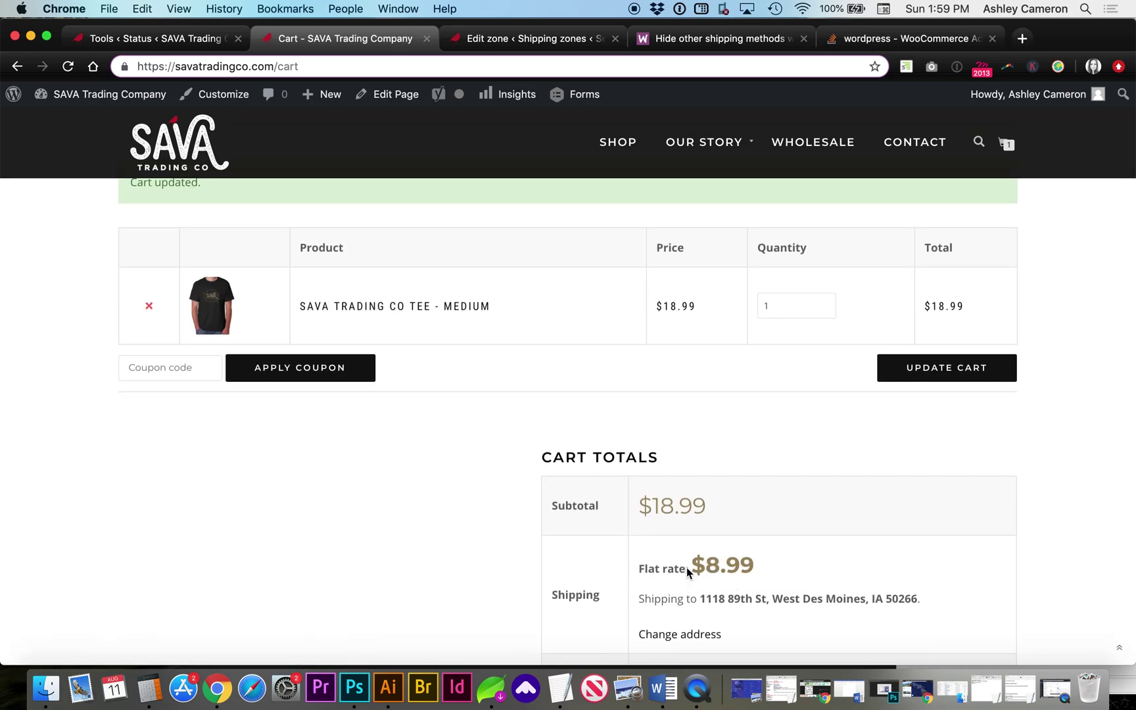
Step: Check Cart Totals: $18.99 subtotal, $8.99 flat rate shipping, $27.98 total
scroll(460, 568, "down", 2)
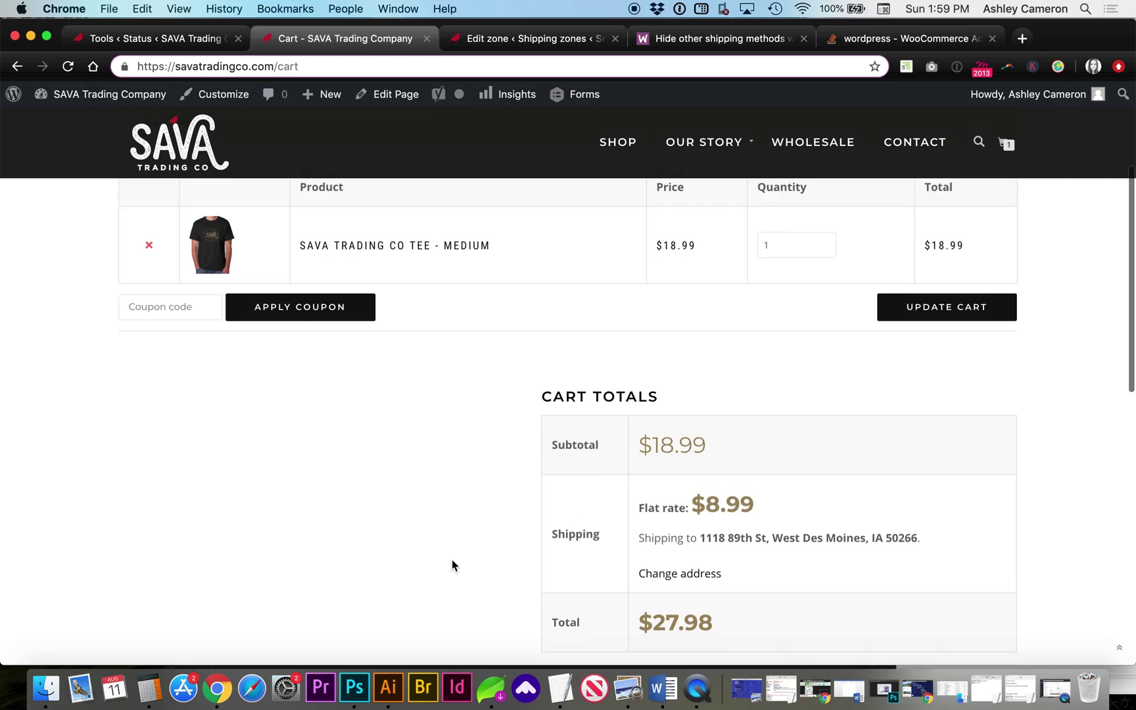
scroll(451, 564, "down", 2)
scroll(452, 564, "down", 1)
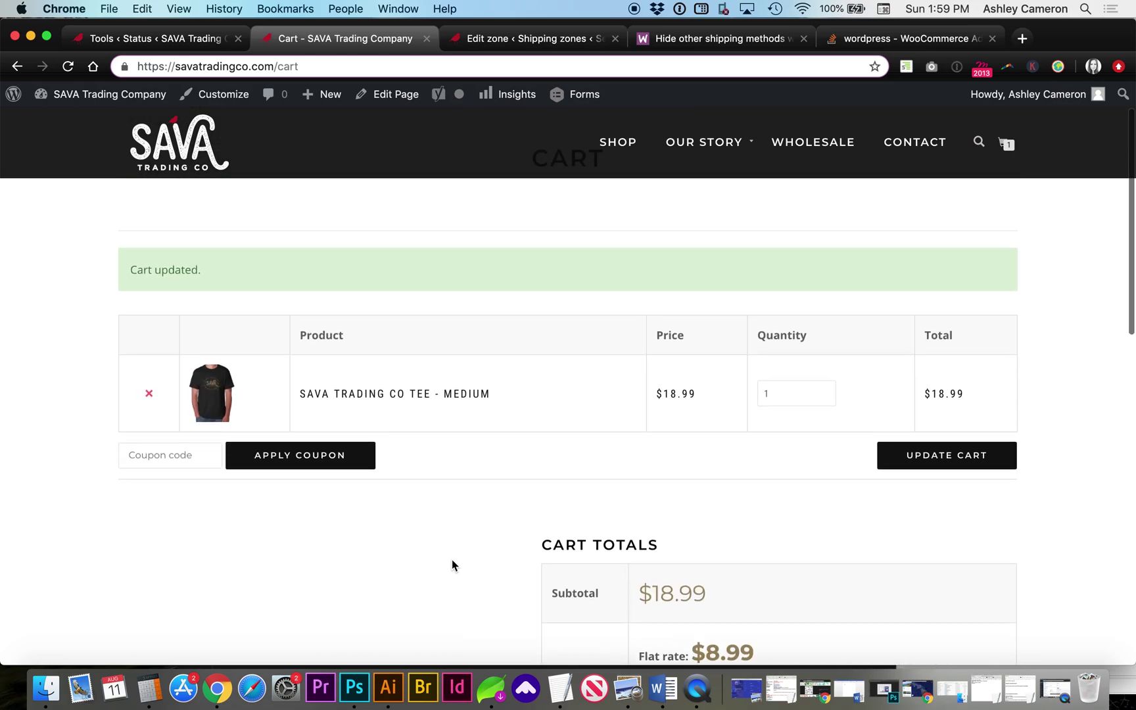
scroll(452, 564, "down", 1)
scroll(452, 565, "up", 3)
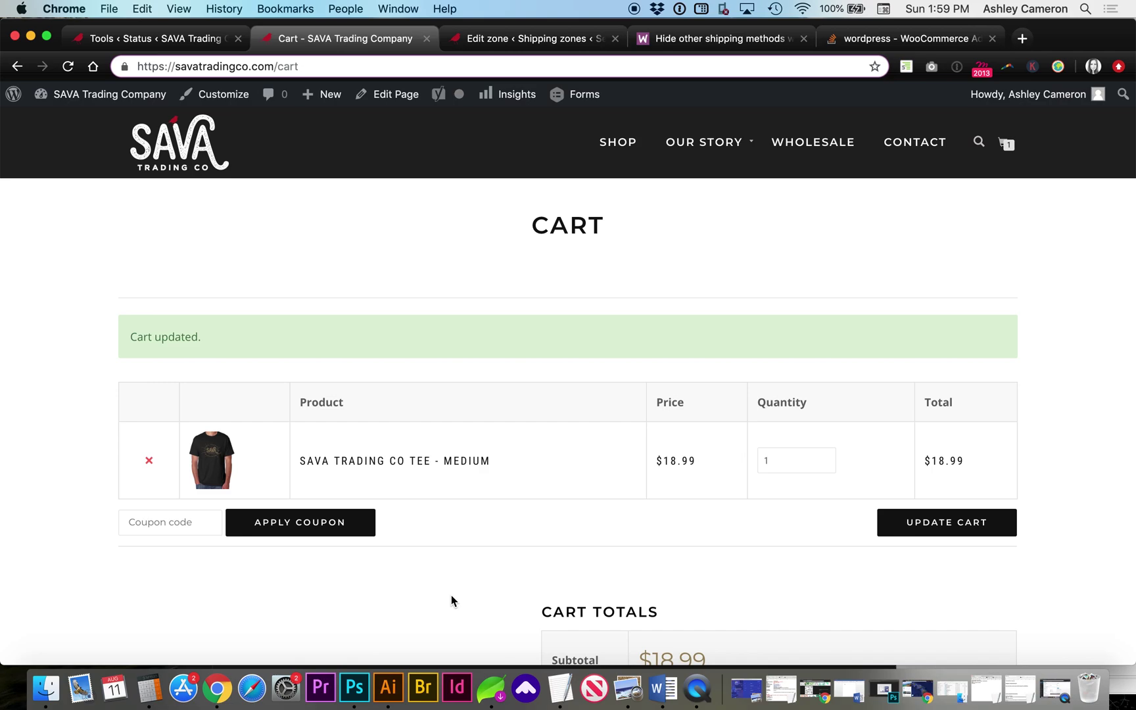
scroll(376, 597, "down", 2)
scroll(376, 597, "down", 2)
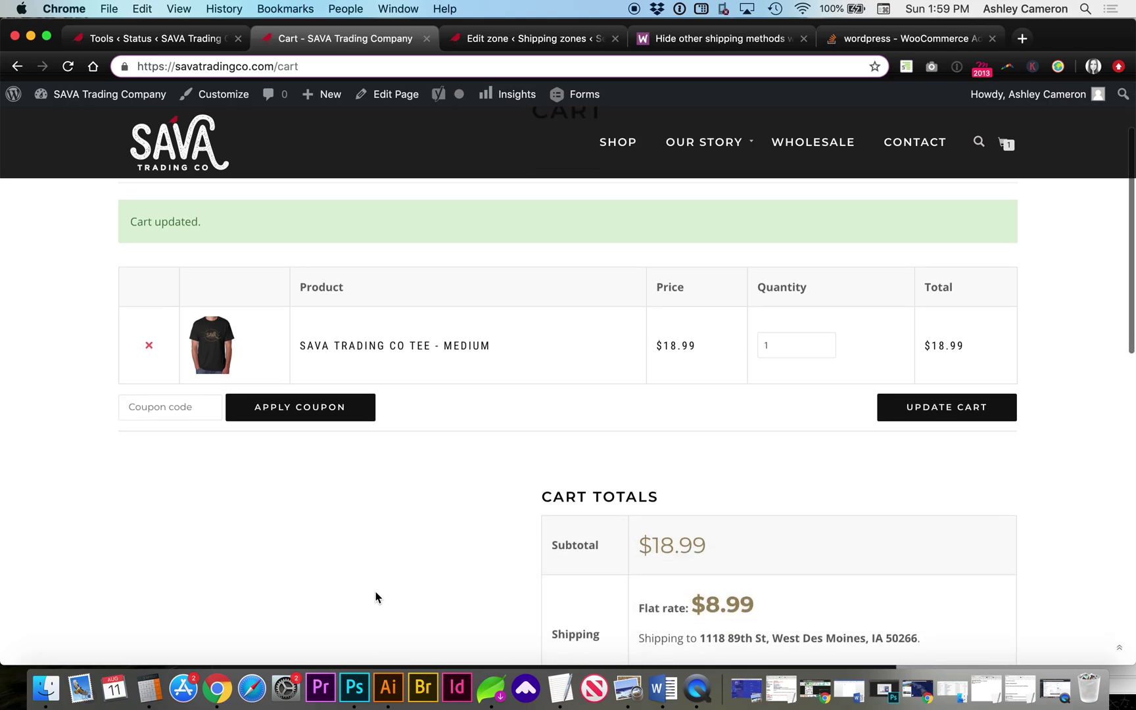
scroll(376, 597, "up", 3)
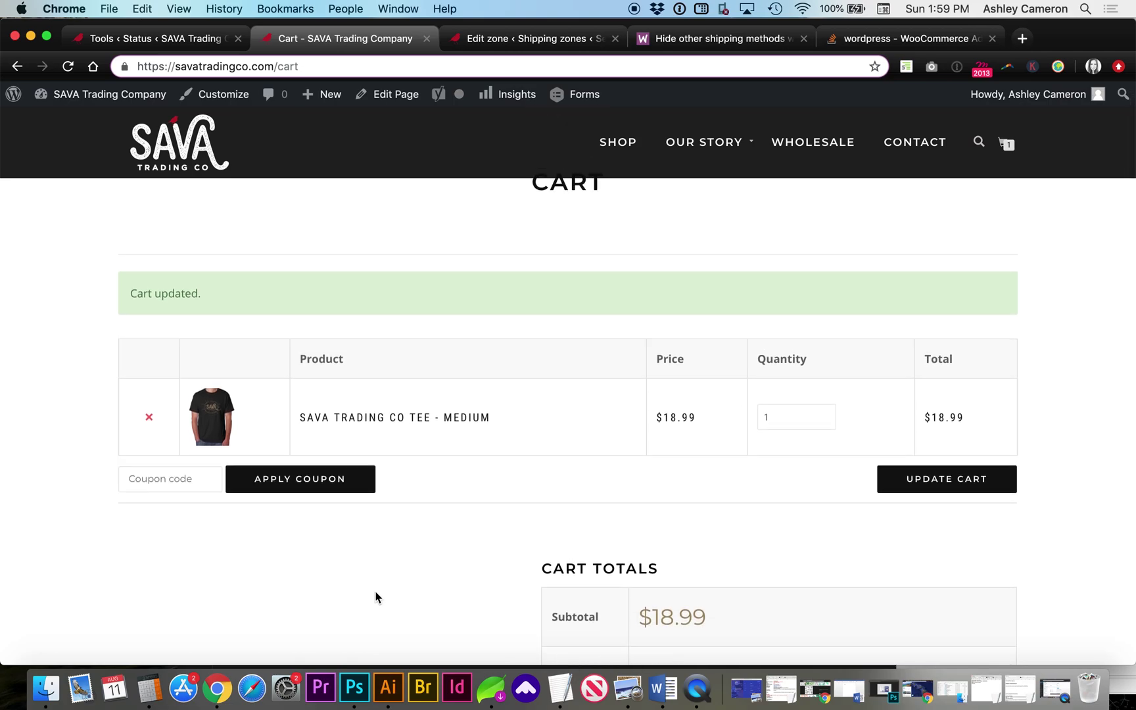